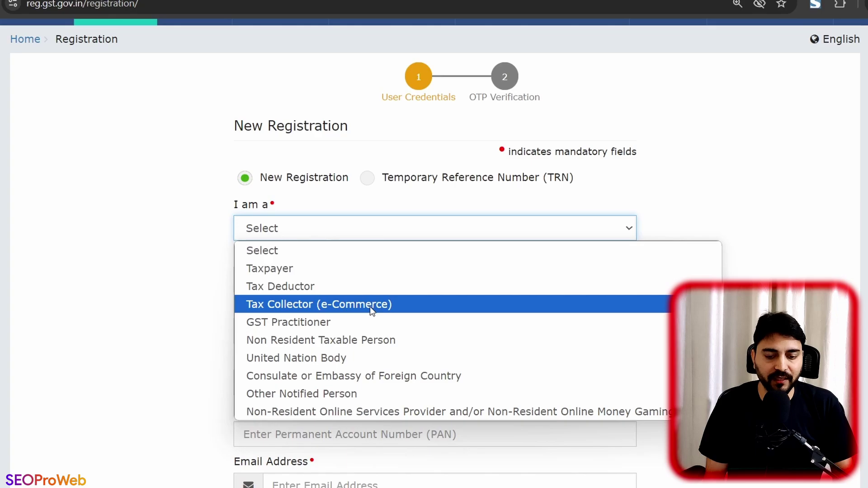
Step: Register as a Taxpayer in state Punjab, district SAS Nagar
{"action": "left_click", "coordinate": [370, 274]}
{"action": "left_click", "coordinate": [367, 277]}
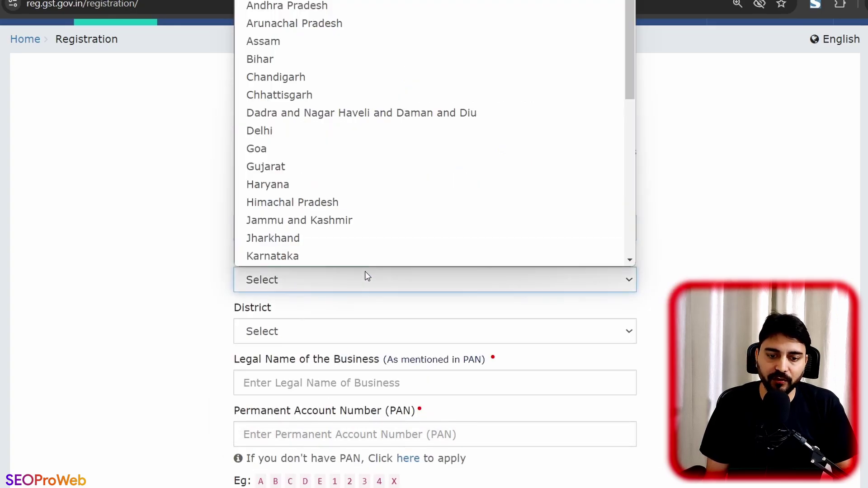
{"action": "scroll", "coordinate": [359, 229], "scroll_direction": "down", "scroll_amount": 1}
{"action": "scroll", "coordinate": [351, 213], "scroll_direction": "down", "scroll_amount": 5}
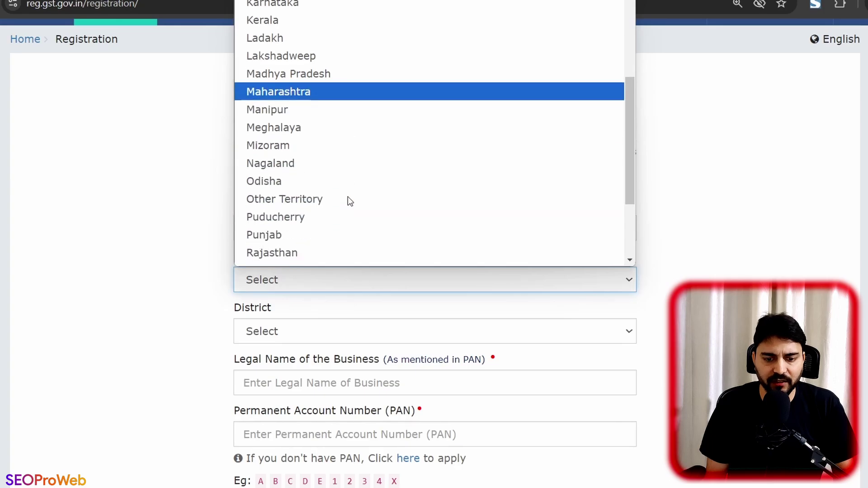
{"action": "scroll", "coordinate": [348, 199], "scroll_direction": "down", "scroll_amount": 1}
{"action": "left_click", "coordinate": [346, 198]}
{"action": "scroll", "coordinate": [340, 209], "scroll_direction": "down", "scroll_amount": 3}
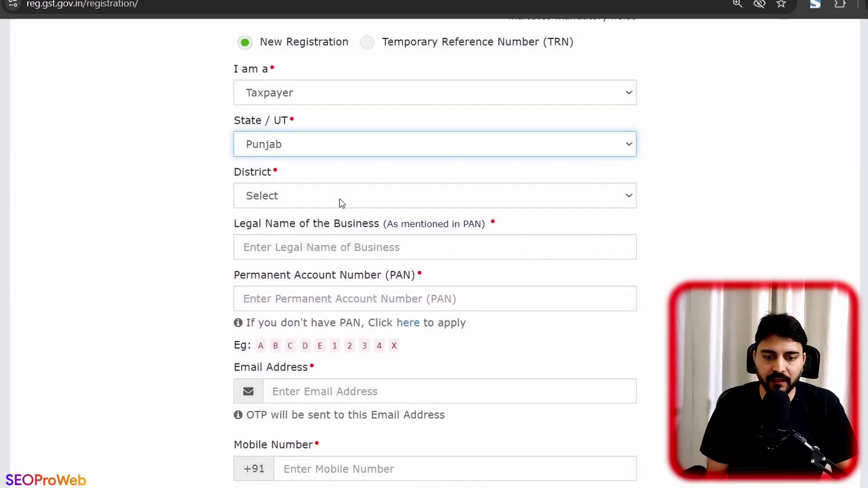
{"action": "left_click", "coordinate": [340, 199]}
{"action": "scroll", "coordinate": [336, 235], "scroll_direction": "down", "scroll_amount": 6}
{"action": "left_click", "coordinate": [335, 250]}
Step: Enter the legal name, PAN, contact e-mail and mobile number, then go to the captcha
{"action": "left_click", "coordinate": [331, 250]}
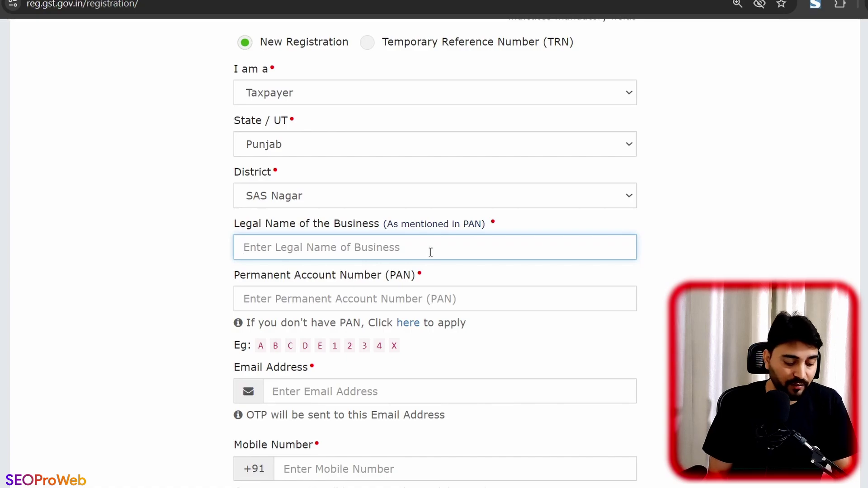
{"action": "type", "text": "Anju"}
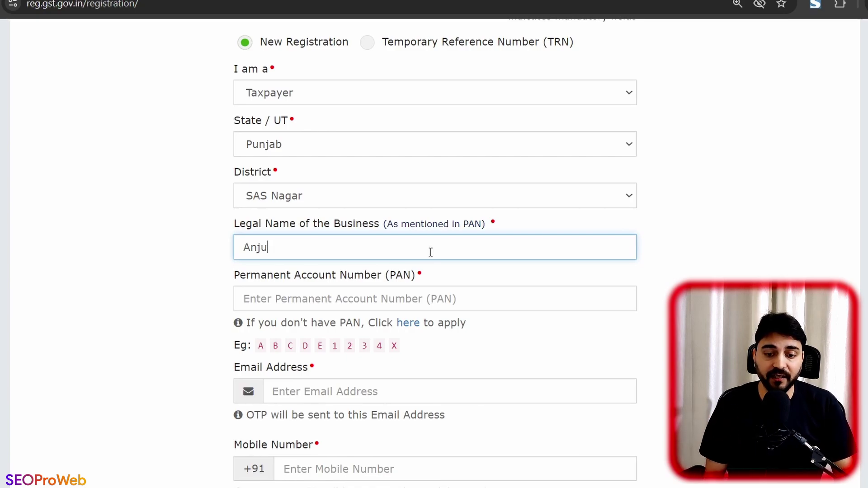
{"action": "scroll", "coordinate": [421, 270], "scroll_direction": "down", "scroll_amount": 1}
{"action": "left_click", "coordinate": [388, 237]}
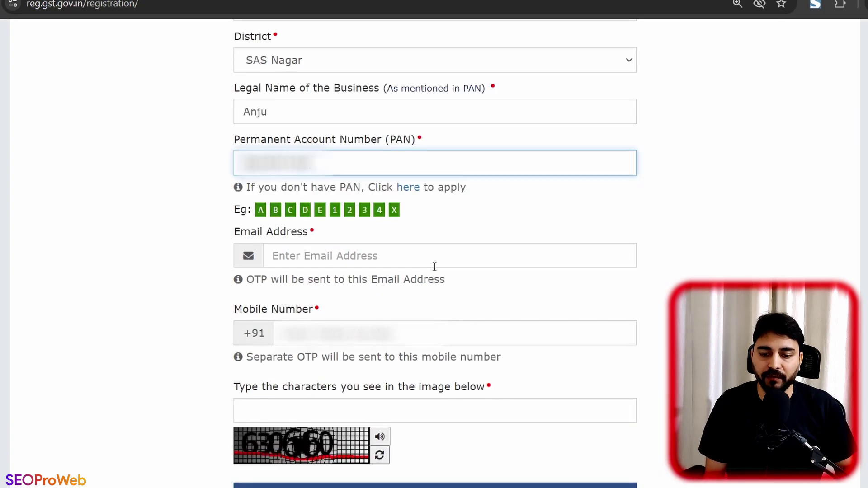
{"action": "left_click", "coordinate": [435, 267]}
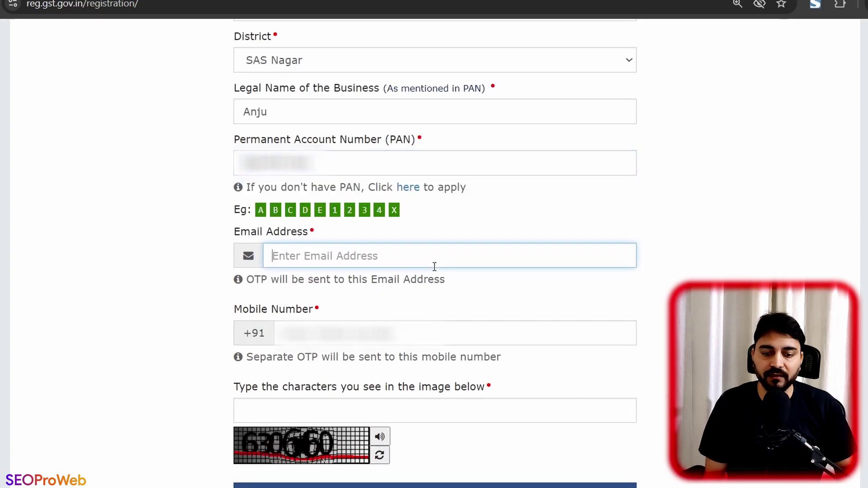
{"action": "key", "text": "ctrl+v"}
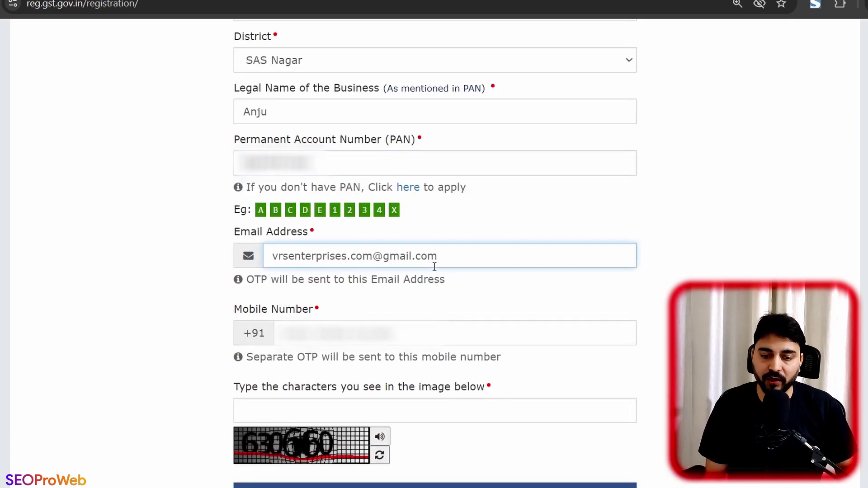
{"action": "left_click", "coordinate": [368, 338]}
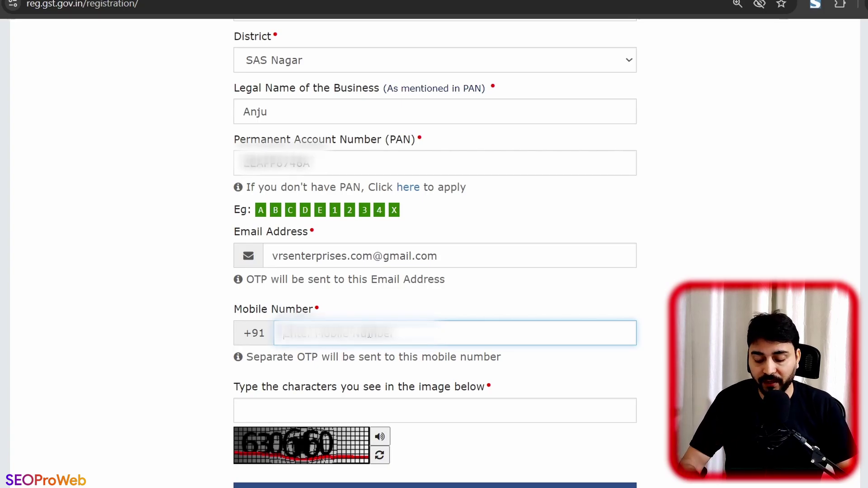
{"action": "key", "text": "ctrl+v"}
{"action": "scroll", "coordinate": [367, 332], "scroll_direction": "down", "scroll_amount": 3}
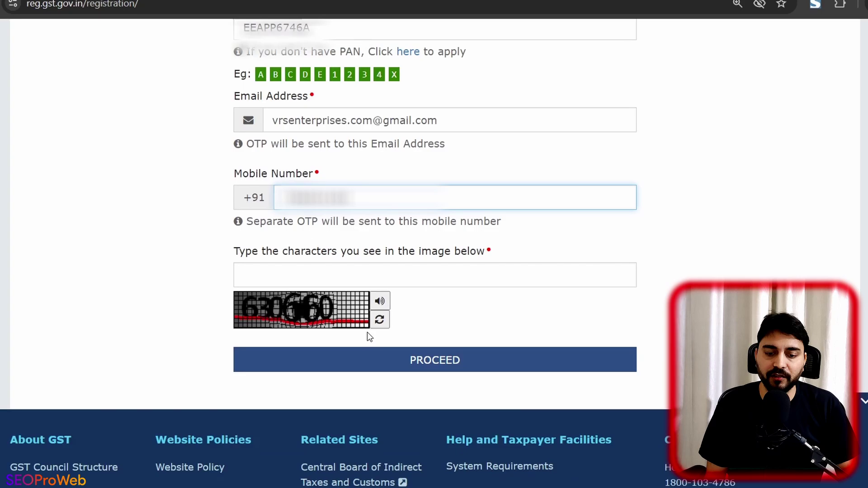
{"action": "left_click", "coordinate": [353, 273]}
{"action": "type", "text": "630660"}
{"action": "left_click", "coordinate": [455, 369]}
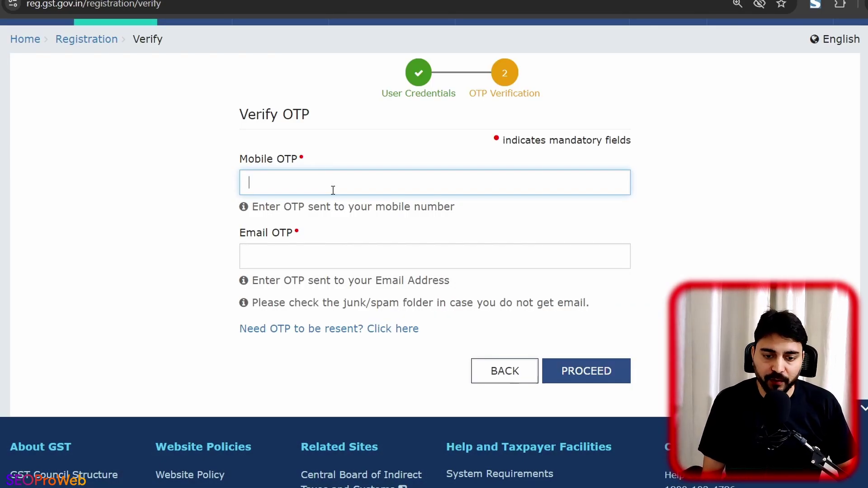
{"action": "type", "text": "1"}
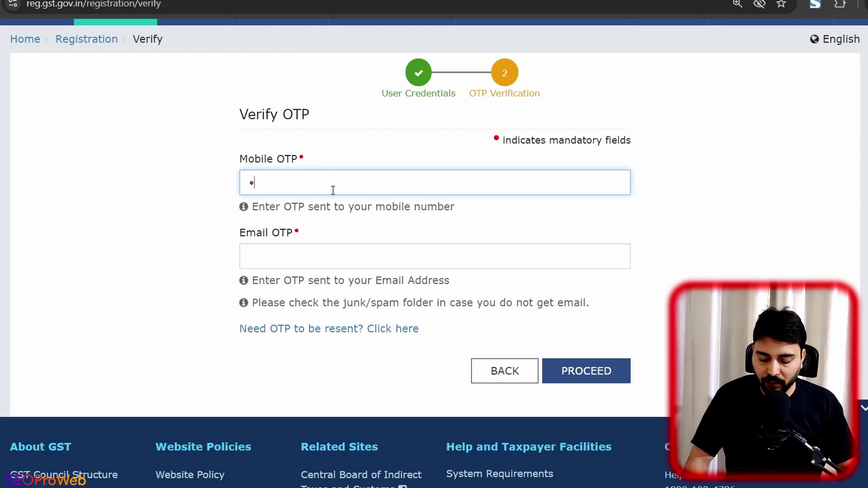
{"action": "type", "text": "23456"}
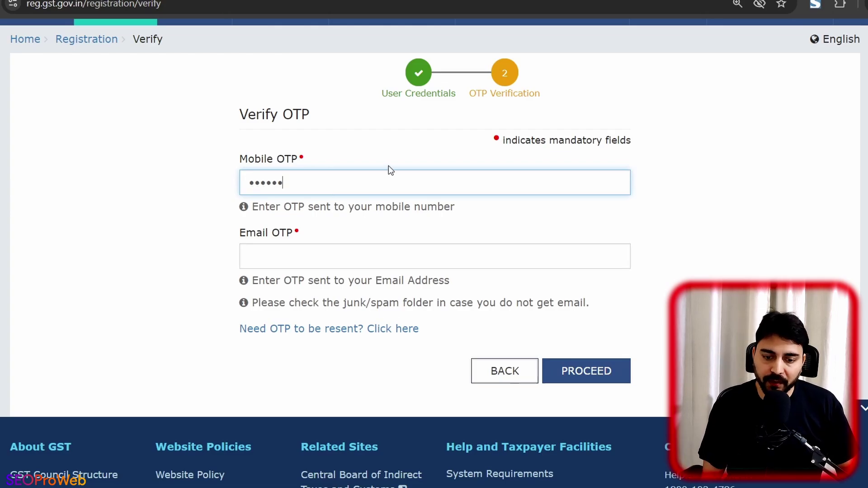
Step: Verify the e-mail OTP, then copy the issued Temporary Reference Number and continue
{"action": "left_click", "coordinate": [298, 249]}
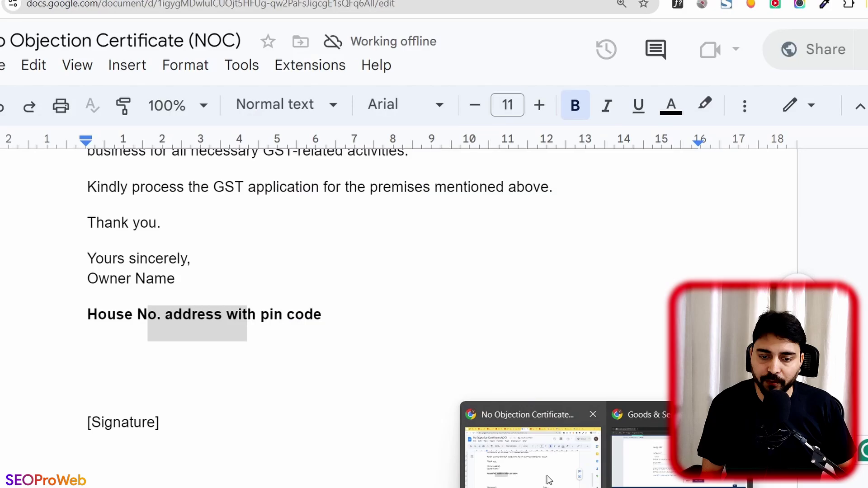
{"action": "left_click", "coordinate": [534, 441]}
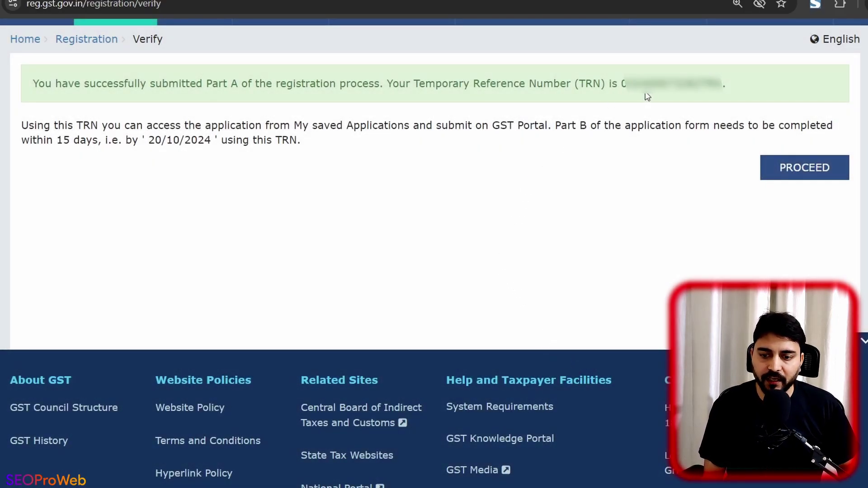
{"action": "left_click_drag", "start_coordinate": [622, 84], "coordinate": [722, 85]}
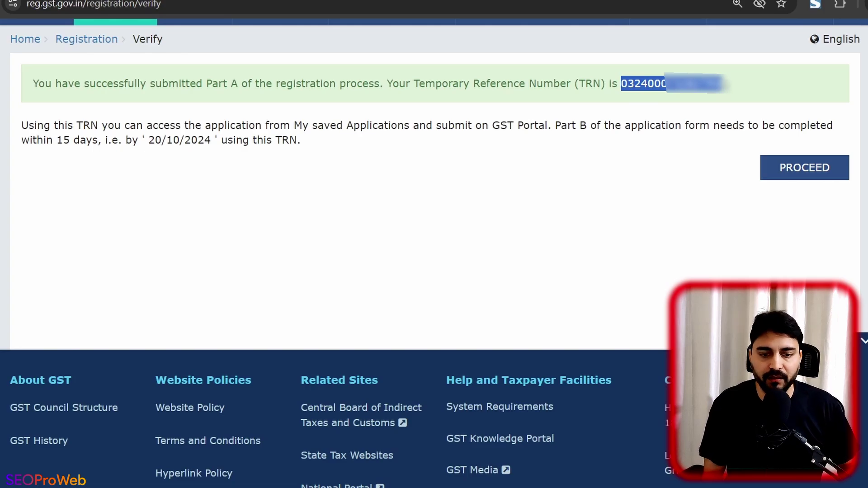
{"action": "left_click", "coordinate": [795, 169]}
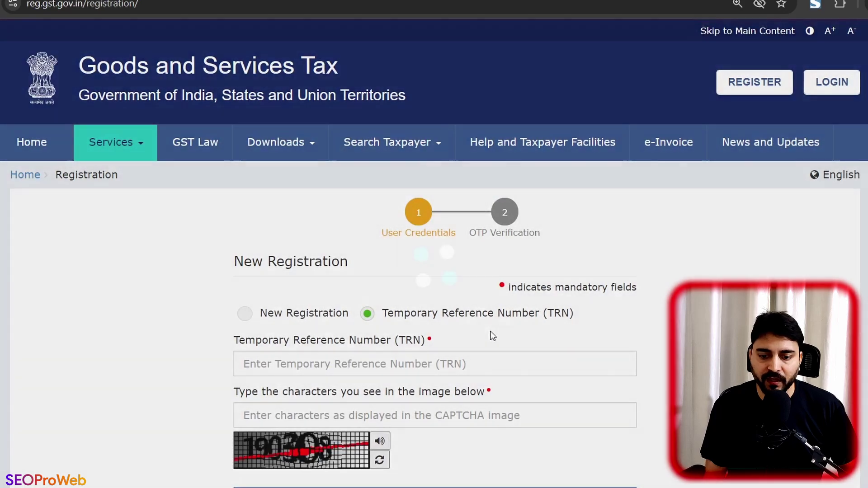
Step: Open Services > Registration > New Registration with the Temporary Reference Number option
{"action": "scroll", "coordinate": [493, 336], "scroll_direction": "down", "scroll_amount": 1}
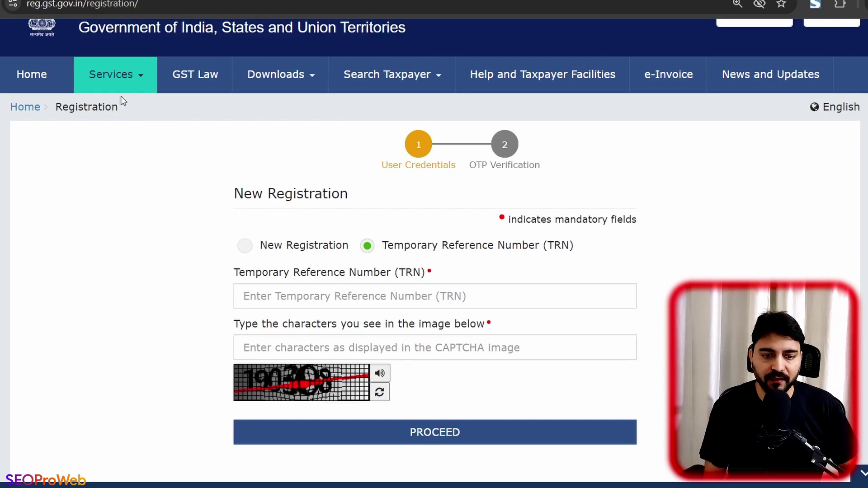
{"action": "left_click", "coordinate": [129, 82]}
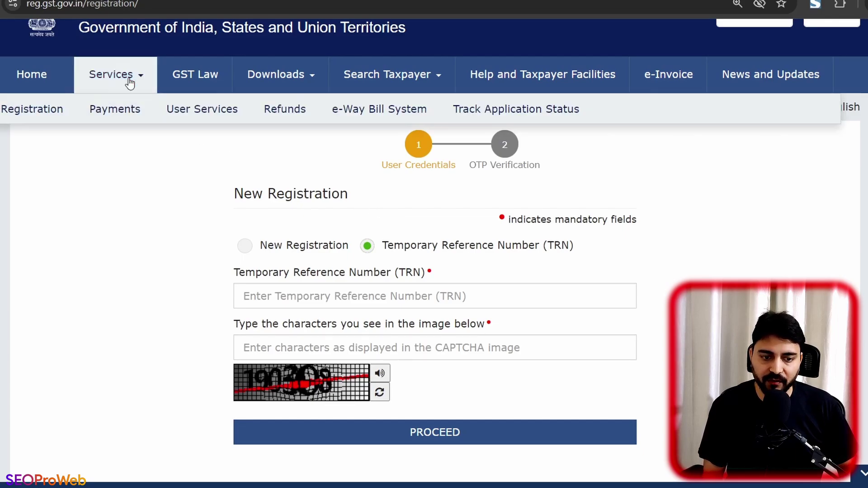
{"action": "mouse_move", "coordinate": [40, 114]}
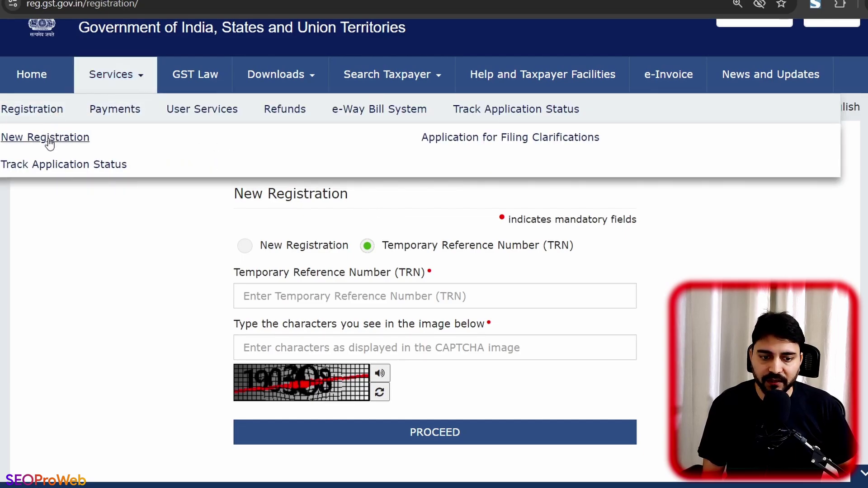
{"action": "left_click", "coordinate": [50, 137]}
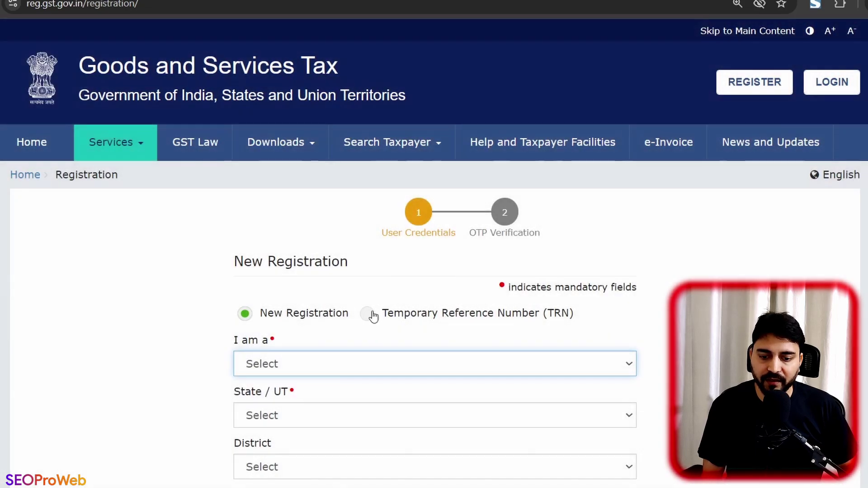
{"action": "left_click", "coordinate": [373, 315]}
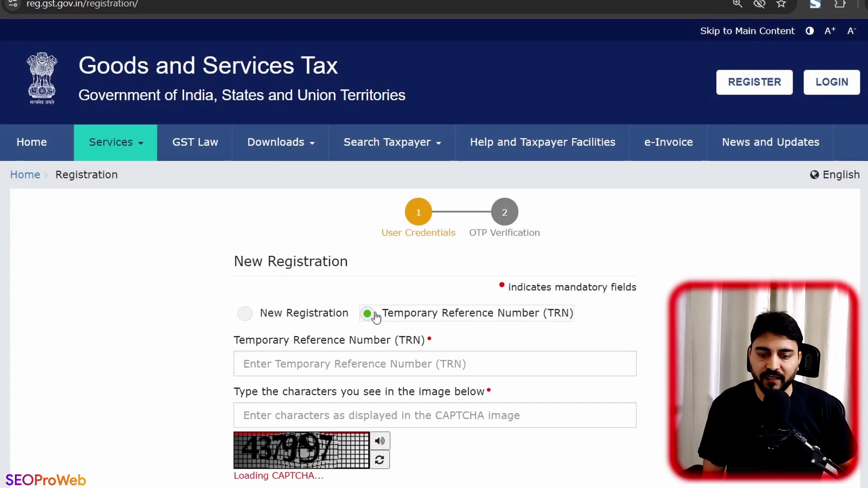
Step: Log in with the pasted TRN and captcha 437997
{"action": "scroll", "coordinate": [376, 312], "scroll_direction": "down", "scroll_amount": 1}
{"action": "left_click", "coordinate": [376, 302]}
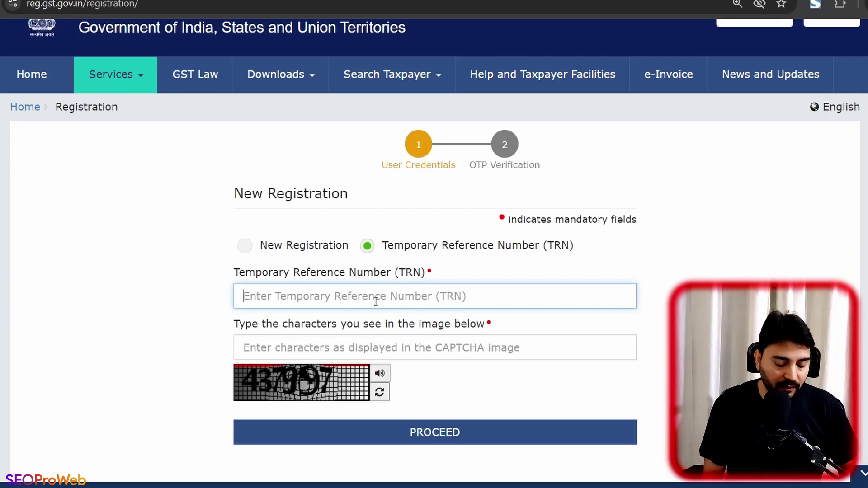
{"action": "key", "text": "ctrl+v"}
{"action": "scroll", "coordinate": [375, 301], "scroll_direction": "down", "scroll_amount": 3}
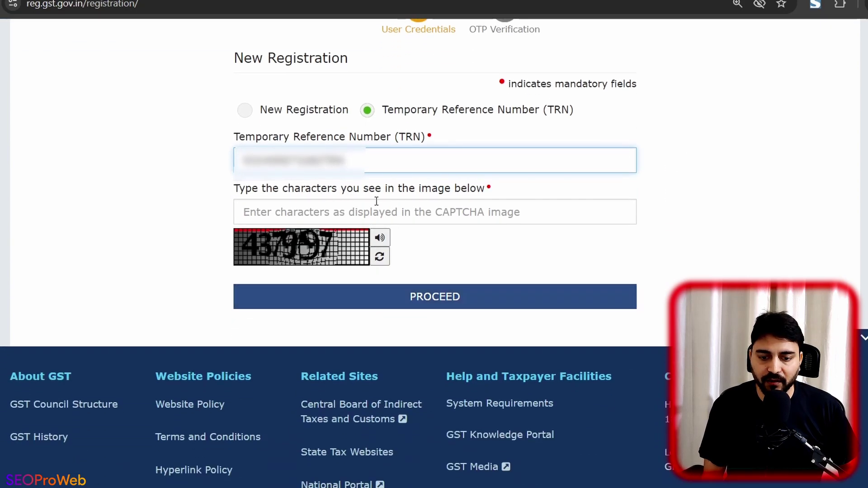
{"action": "left_click", "coordinate": [376, 208]}
{"action": "type", "text": "437997"}
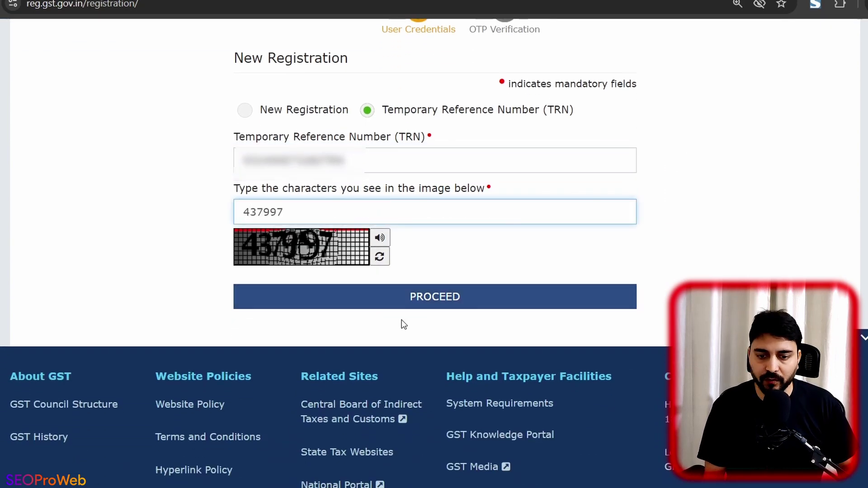
{"action": "left_click", "coordinate": [402, 303]}
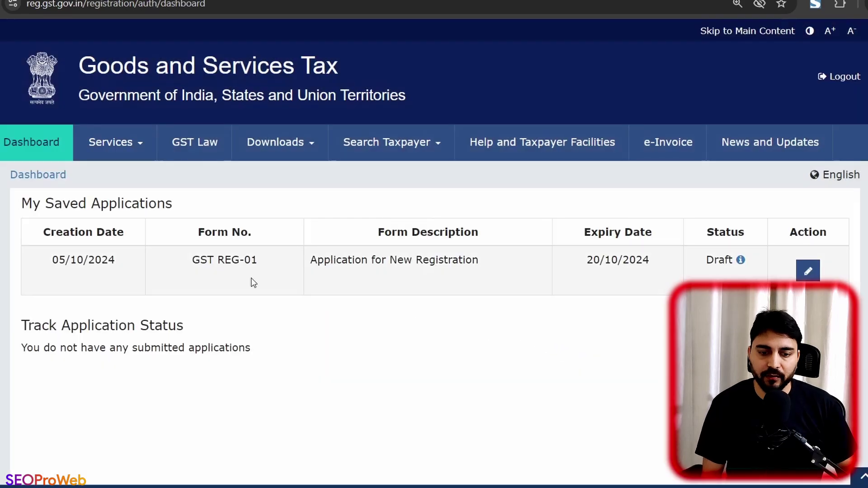
Step: Open the draft, enter trade name 'xyz crafts' and set constitution to Proprietorship
{"action": "left_click", "coordinate": [809, 272]}
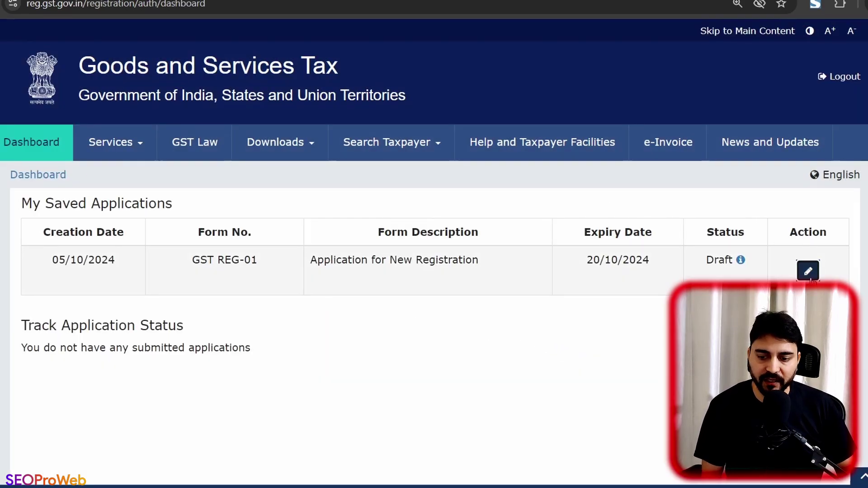
{"action": "scroll", "coordinate": [349, 264], "scroll_direction": "down", "scroll_amount": 1}
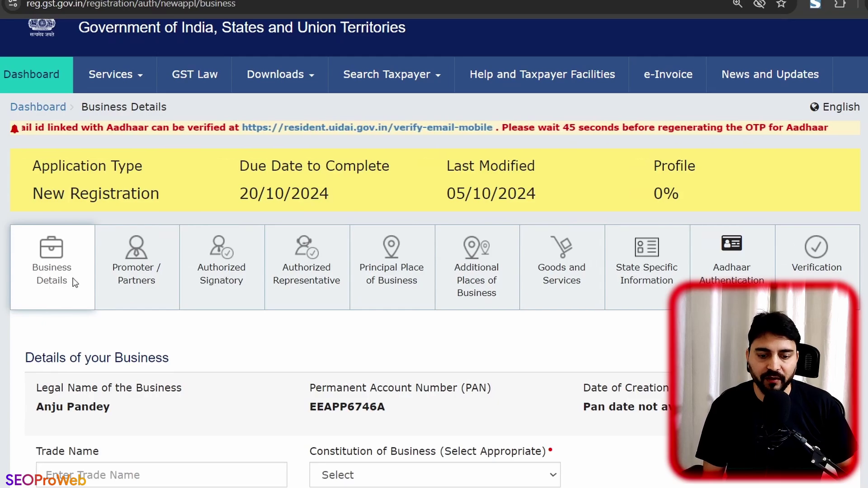
{"action": "scroll", "coordinate": [50, 285], "scroll_direction": "down", "scroll_amount": 2}
{"action": "scroll", "coordinate": [170, 285], "scroll_direction": "down", "scroll_amount": 1}
{"action": "left_click", "coordinate": [156, 270]}
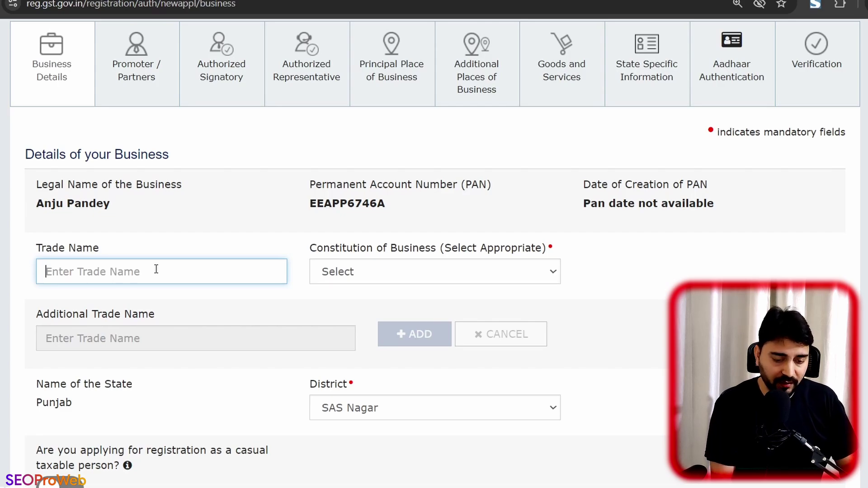
{"action": "type", "text": "xyz "}
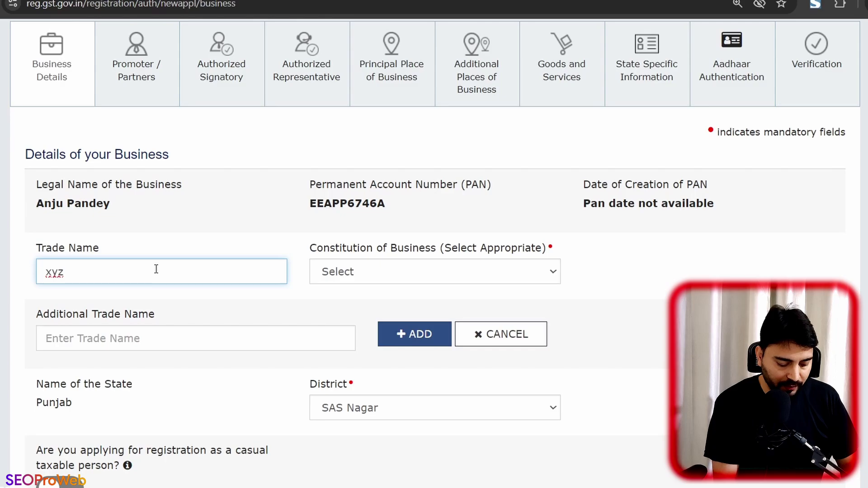
{"action": "type", "text": "crafts"}
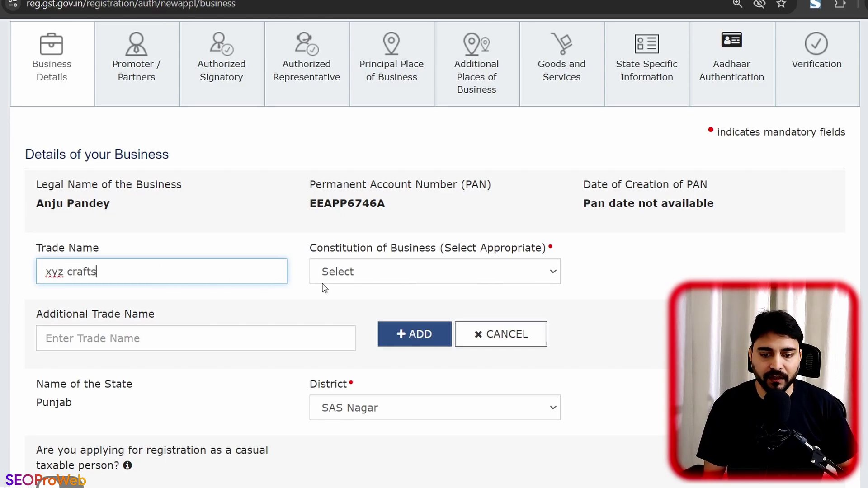
{"action": "left_click", "coordinate": [381, 281]}
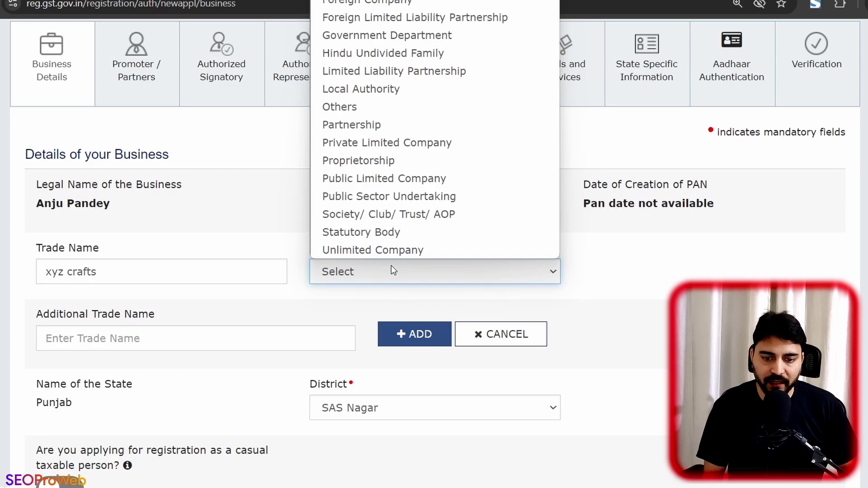
{"action": "left_click", "coordinate": [386, 161]}
Step: Set the reason for registration to Voluntary Basis
{"action": "scroll", "coordinate": [310, 285], "scroll_direction": "down", "scroll_amount": 3}
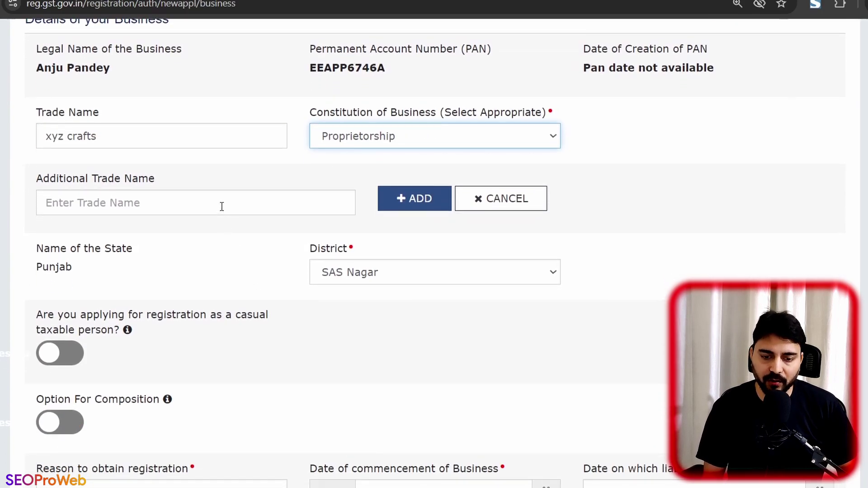
{"action": "scroll", "coordinate": [221, 203], "scroll_direction": "down", "scroll_amount": 6}
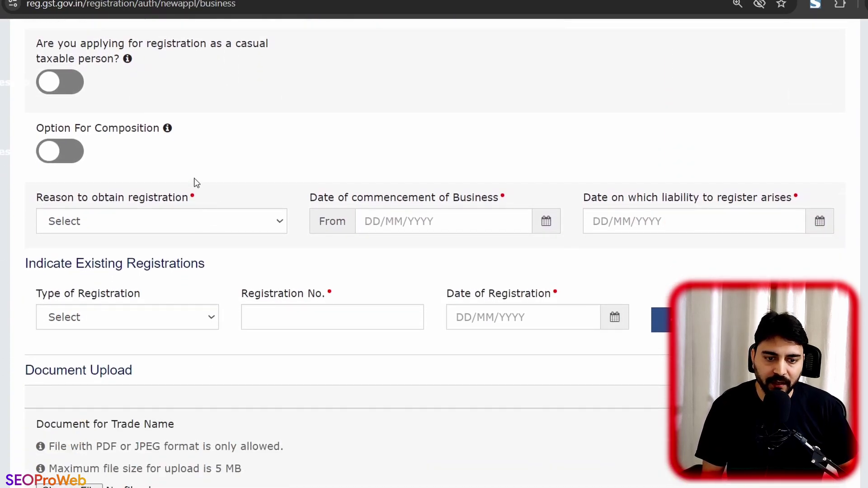
{"action": "scroll", "coordinate": [231, 181], "scroll_direction": "down", "scroll_amount": 2}
{"action": "left_click", "coordinate": [199, 154]}
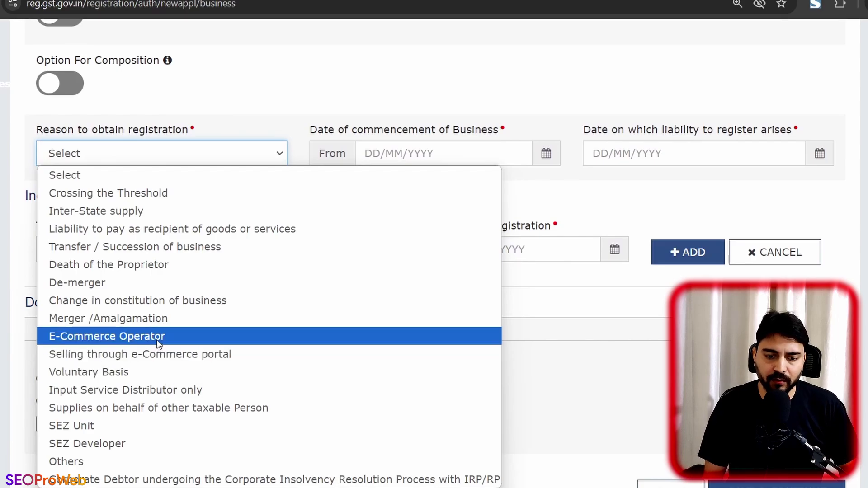
{"action": "left_click", "coordinate": [147, 374]}
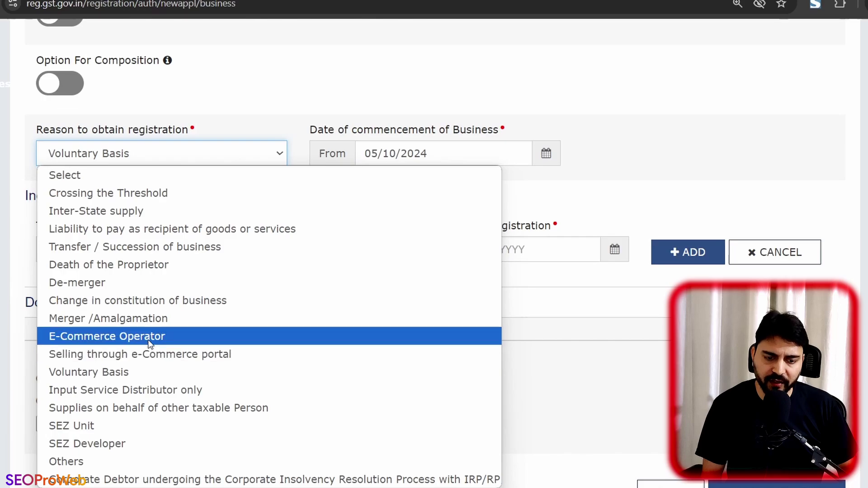
{"action": "left_click", "coordinate": [145, 375]}
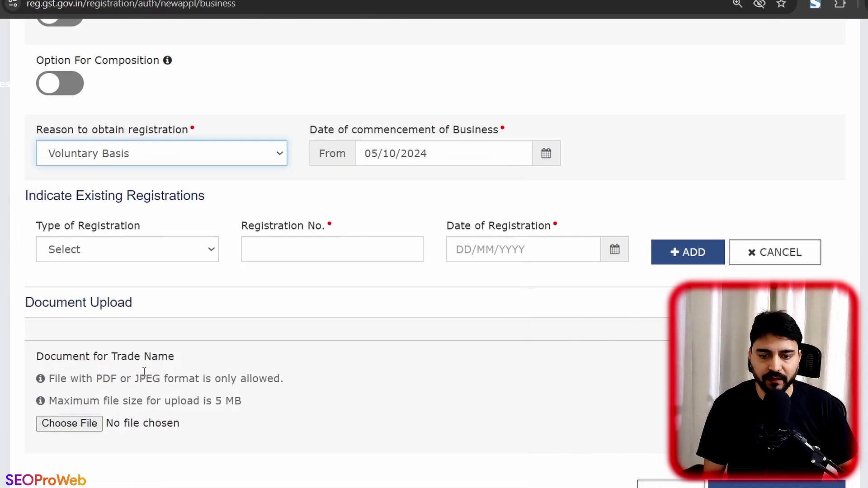
{"action": "left_click", "coordinate": [545, 167]}
Step: Set the commencement date to 05/08/2024 and save the Business Details
{"action": "left_click", "coordinate": [341, 177]}
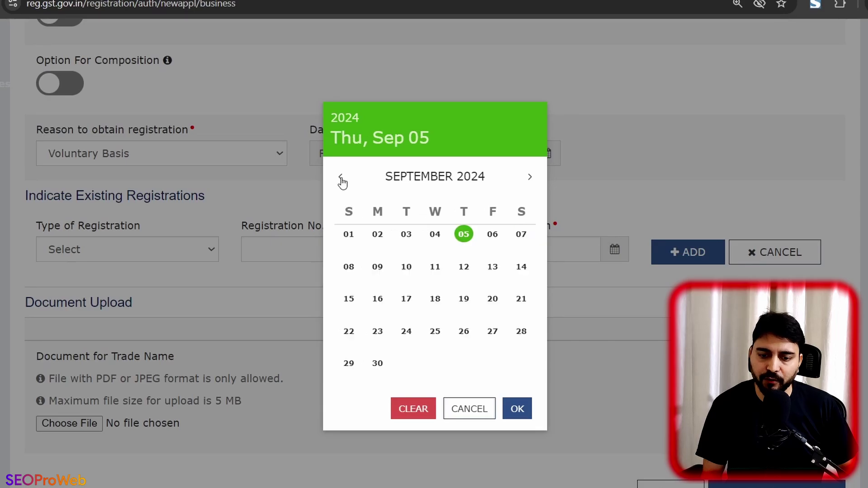
{"action": "left_click", "coordinate": [341, 178]}
{"action": "left_click", "coordinate": [518, 409]}
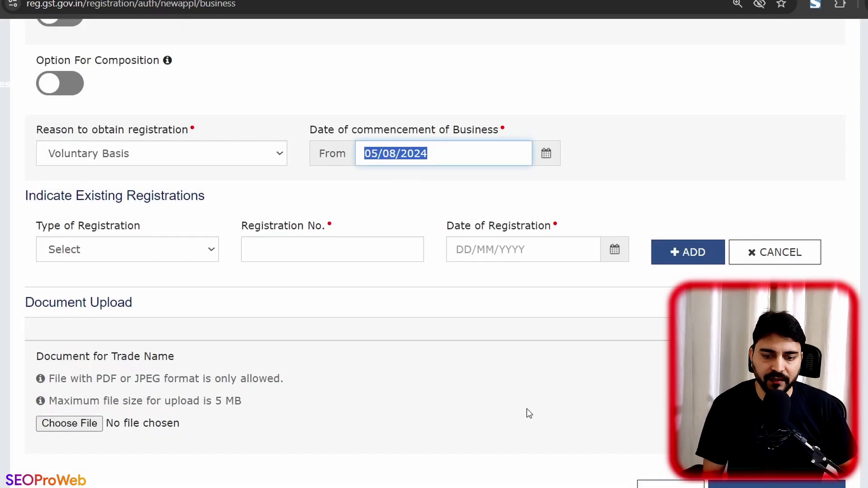
{"action": "left_click", "coordinate": [425, 187]}
{"action": "scroll", "coordinate": [239, 233], "scroll_direction": "down", "scroll_amount": 1}
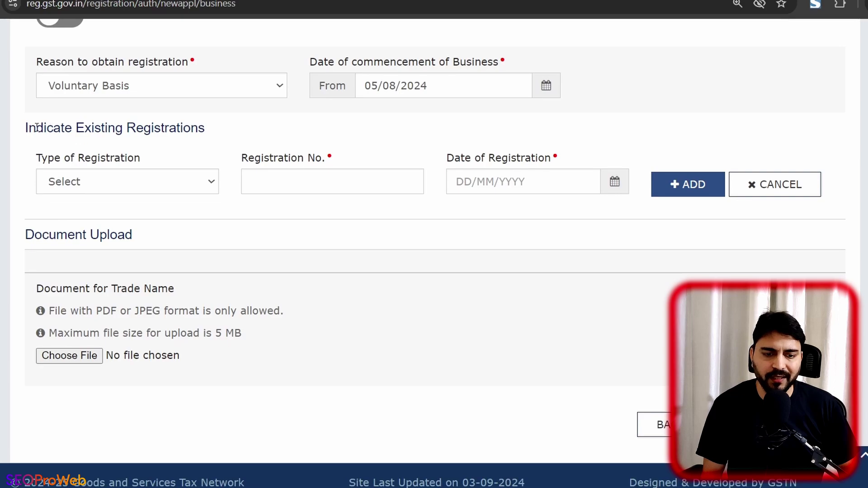
{"action": "left_click_drag", "start_coordinate": [37, 128], "coordinate": [197, 127]}
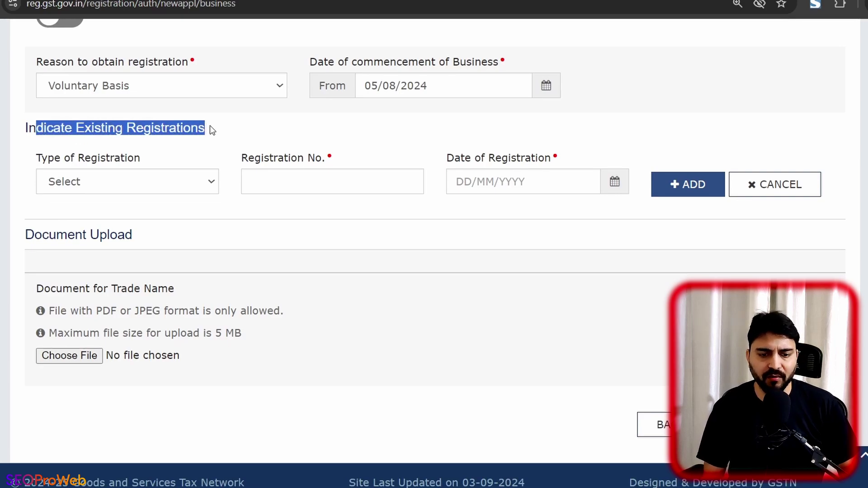
{"action": "left_click", "coordinate": [226, 133]}
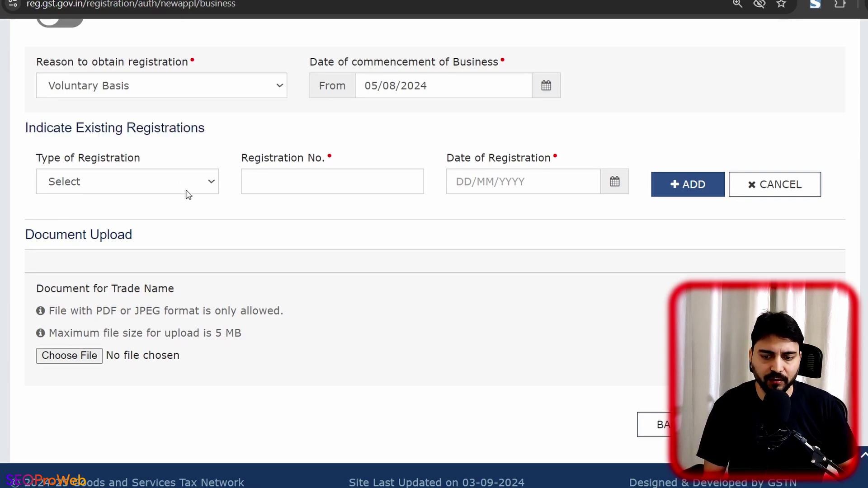
{"action": "scroll", "coordinate": [355, 296], "scroll_direction": "down", "scroll_amount": 1}
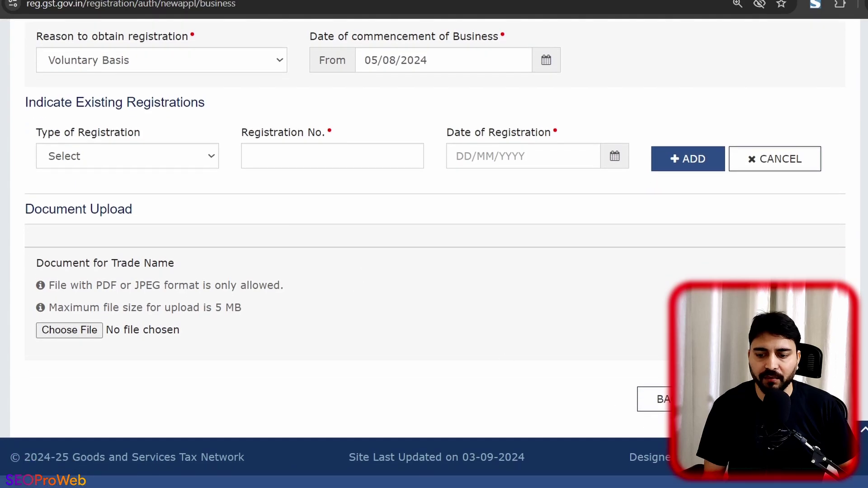
{"action": "left_click", "coordinate": [759, 399]}
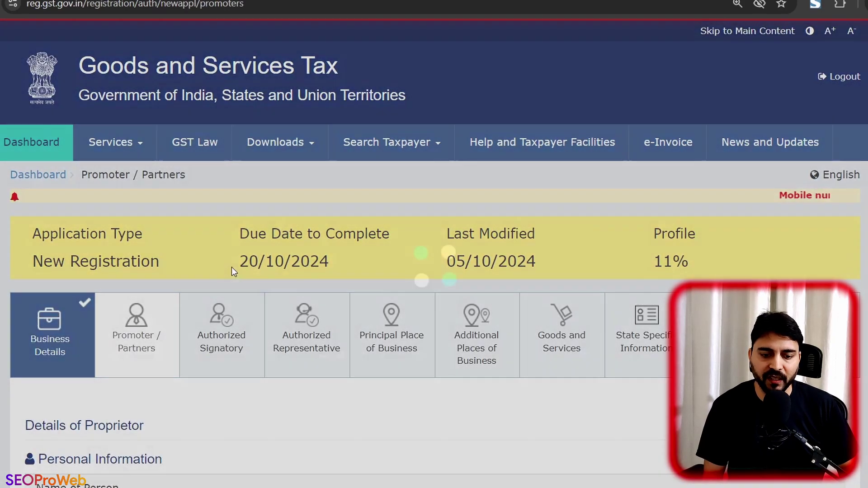
Step: Enter the promoter's father's first and last name
{"action": "scroll", "coordinate": [231, 267], "scroll_direction": "down", "scroll_amount": 3}
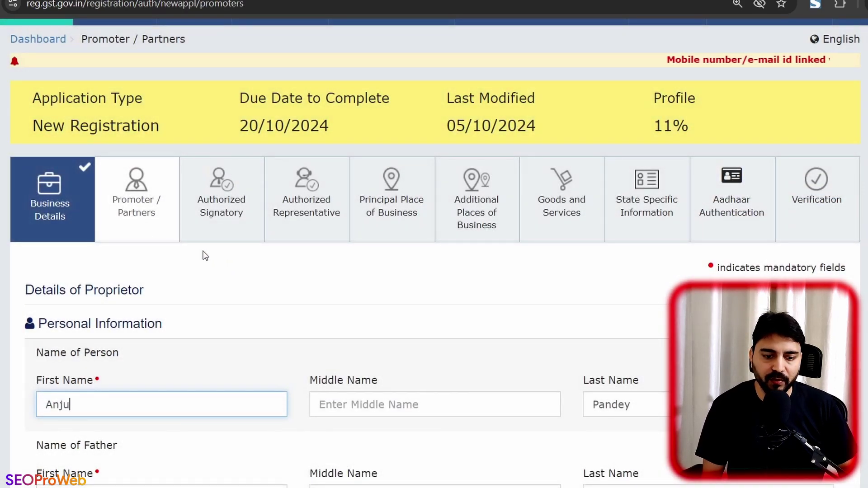
{"action": "scroll", "coordinate": [202, 253], "scroll_direction": "down", "scroll_amount": 2}
{"action": "scroll", "coordinate": [79, 259], "scroll_direction": "down", "scroll_amount": 2}
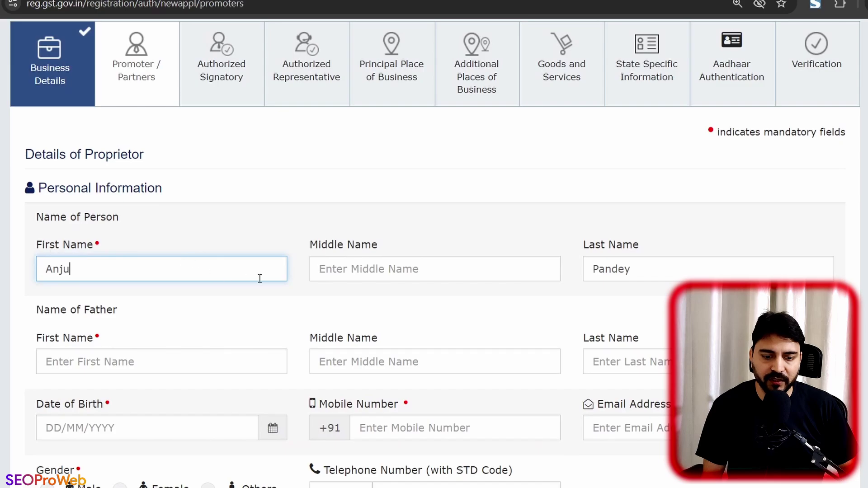
{"action": "scroll", "coordinate": [244, 279], "scroll_direction": "down", "scroll_amount": 4}
{"action": "left_click", "coordinate": [109, 223]}
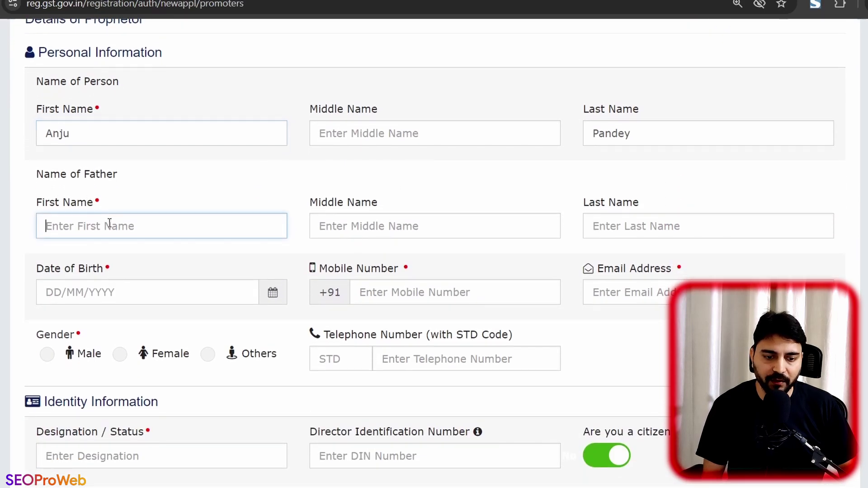
{"action": "left_click", "coordinate": [635, 233]}
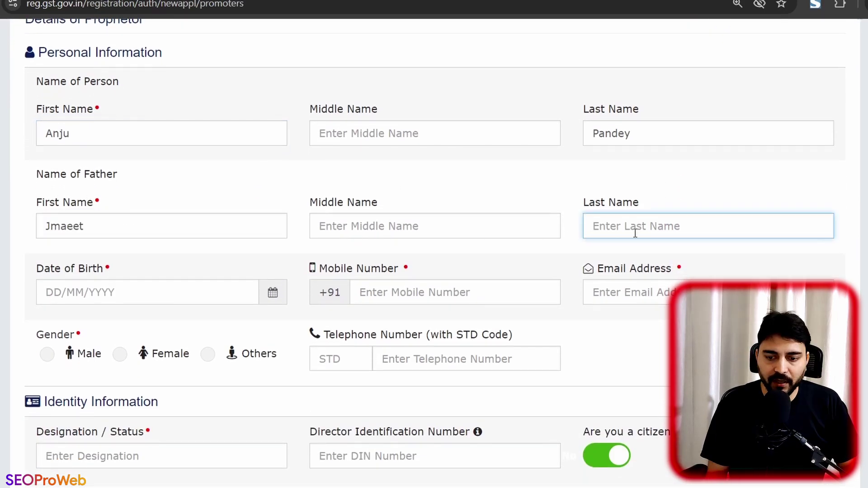
Step: Fill in the promoter's date of birth, mobile number and e-mail address
{"action": "scroll", "coordinate": [572, 226], "scroll_direction": "down", "scroll_amount": 3}
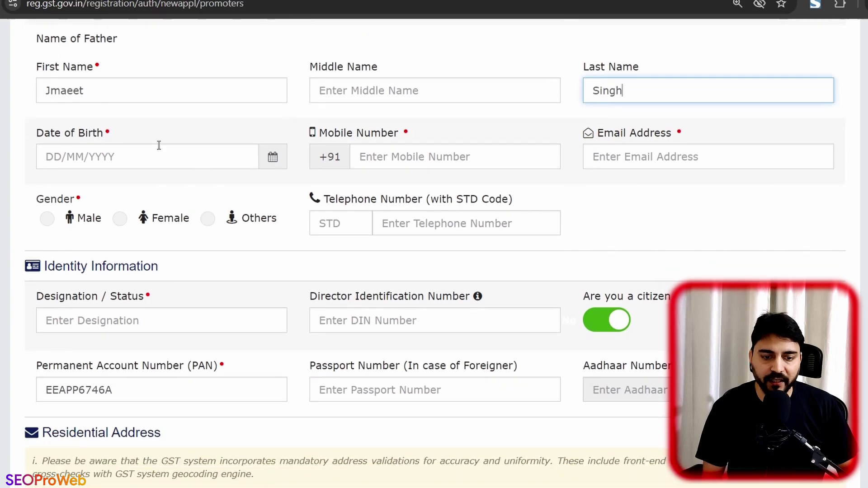
{"action": "left_click", "coordinate": [278, 164]}
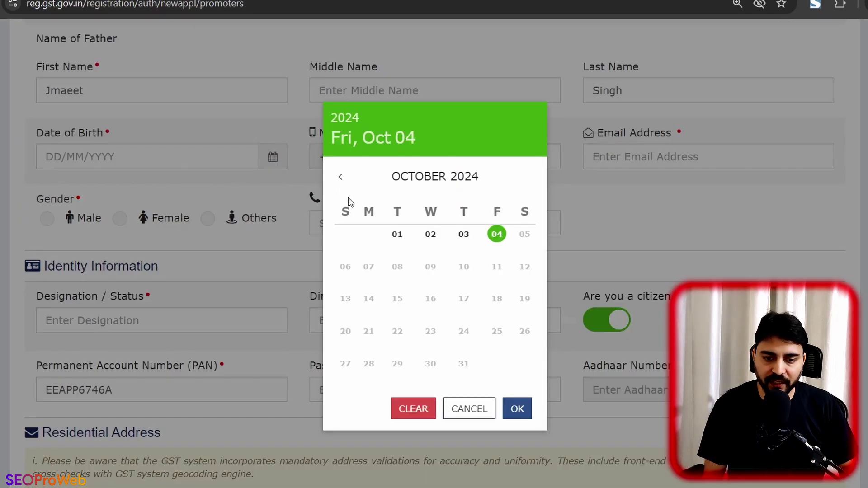
{"action": "left_click", "coordinate": [341, 176]}
{"action": "left_click", "coordinate": [434, 176]}
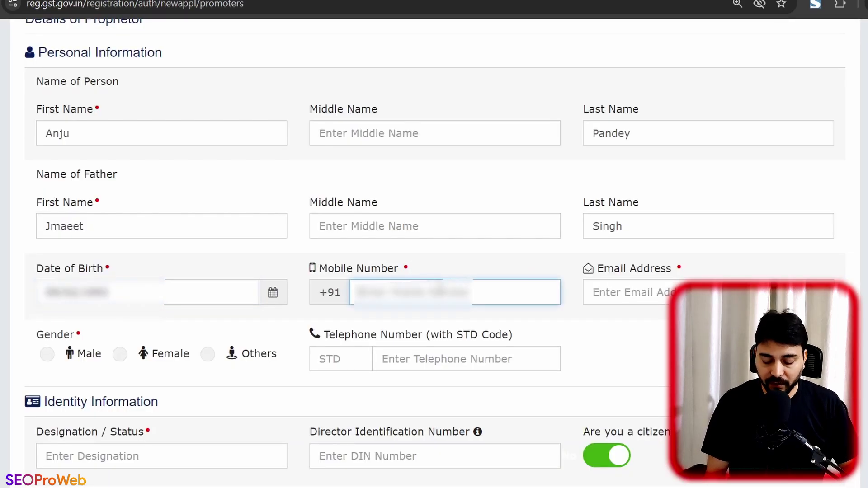
{"action": "key", "text": "ctrl+v"}
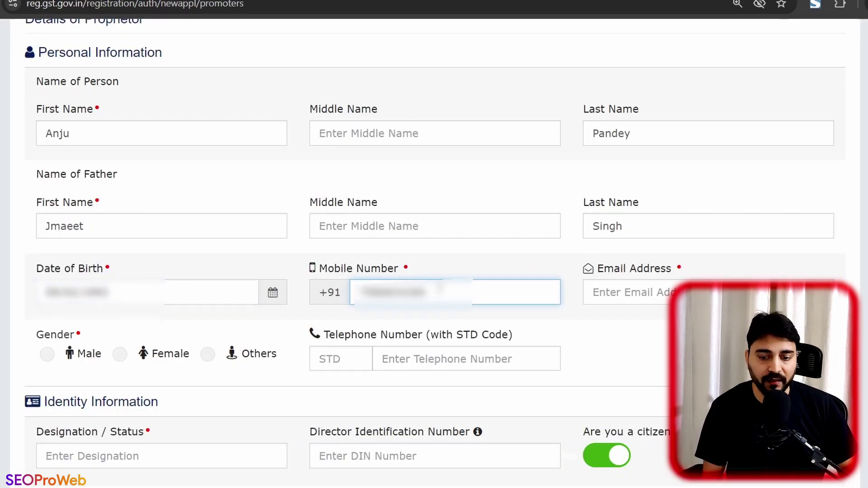
{"action": "left_click", "coordinate": [639, 294]}
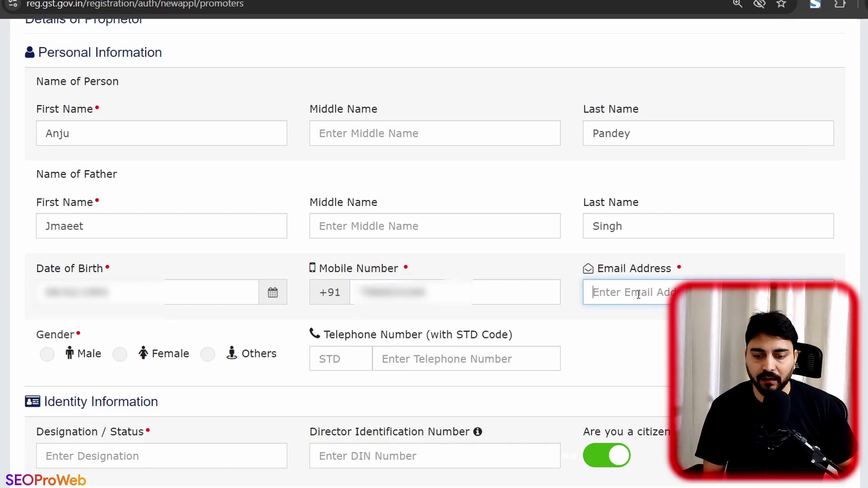
{"action": "mouse_move", "coordinate": [604, 487]}
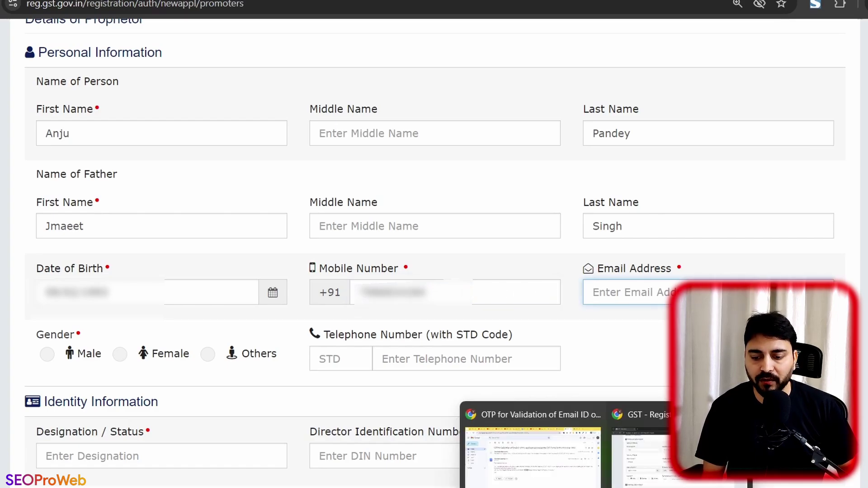
{"action": "left_click", "coordinate": [567, 479]}
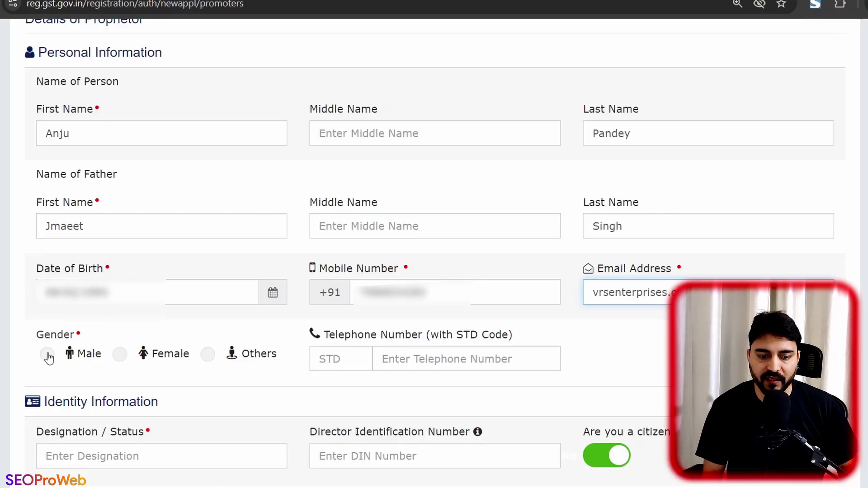
Step: Set gender to Female and designation to 'Proprietor'
{"action": "left_click", "coordinate": [119, 355]}
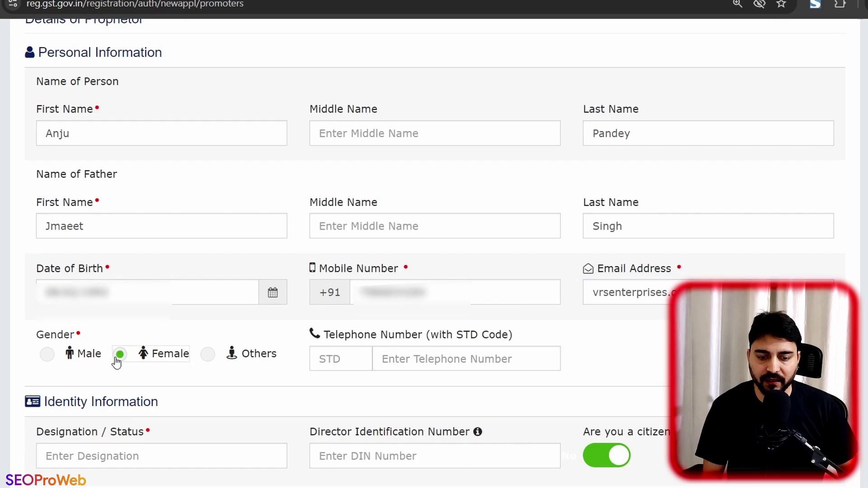
{"action": "scroll", "coordinate": [186, 323], "scroll_direction": "down", "scroll_amount": 4}
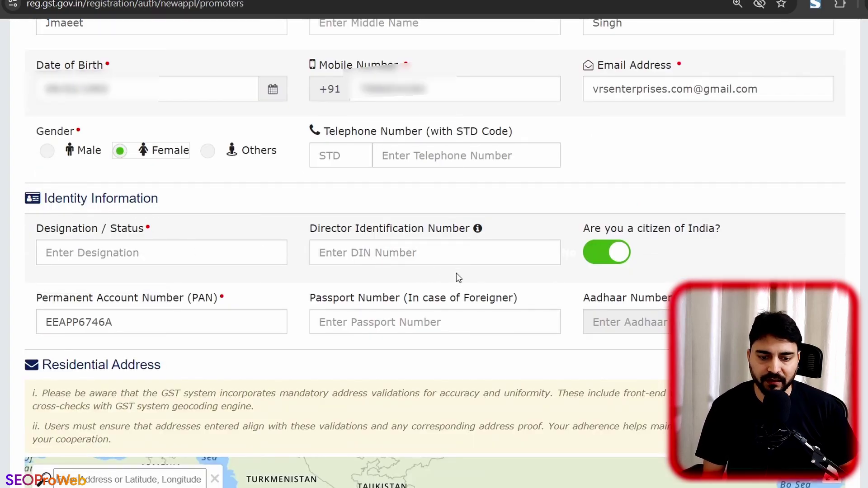
{"action": "left_click", "coordinate": [144, 256]}
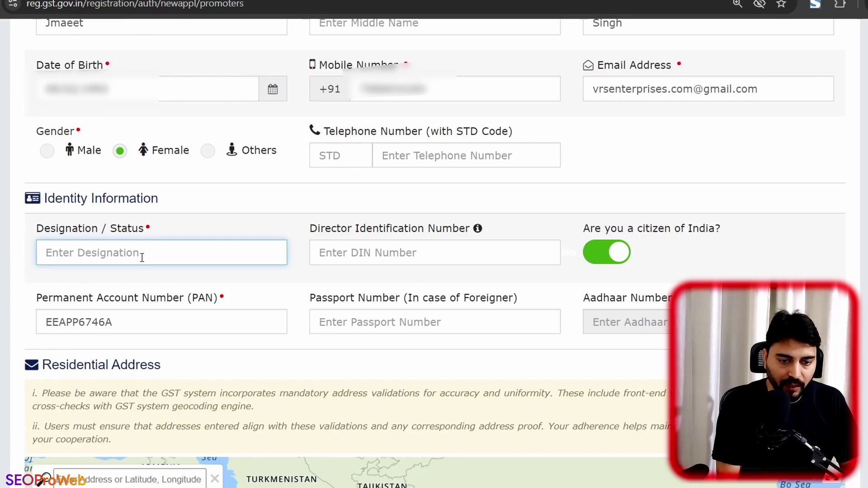
{"action": "type", "text": "P"}
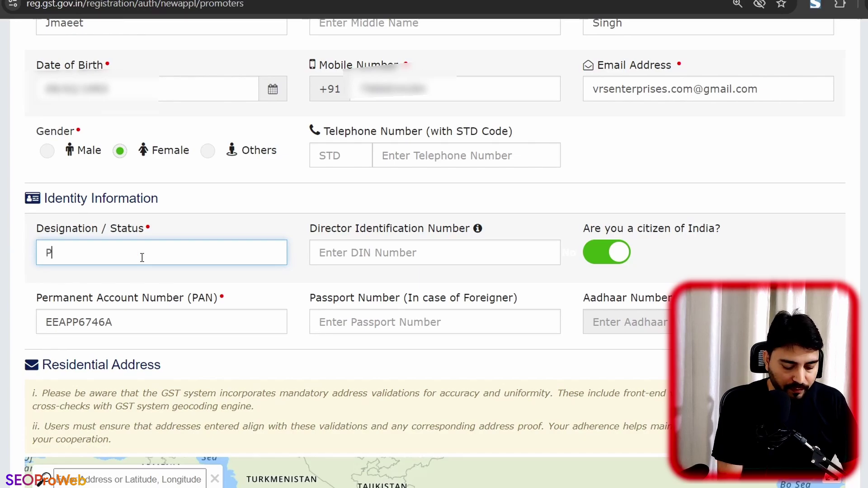
{"action": "type", "text": "roprietor"}
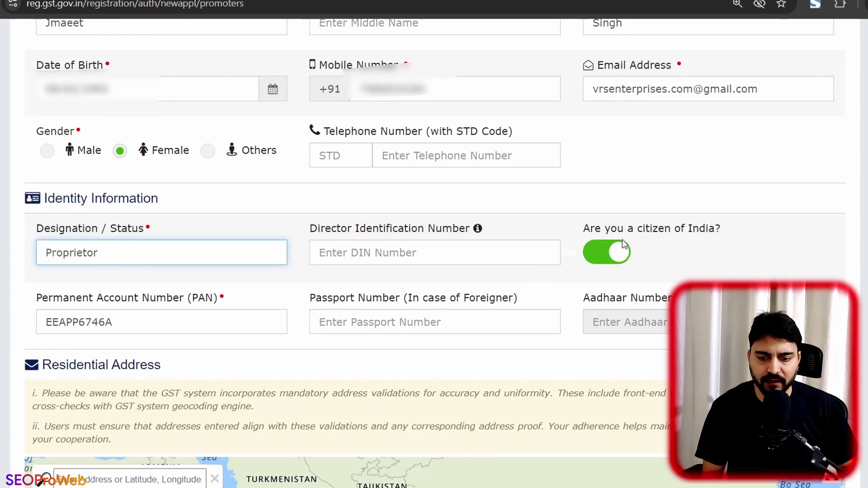
Step: Enter the residential PIN code, auto-filling state Punjab and district SAS Nagar, plus street details
{"action": "scroll", "coordinate": [407, 312], "scroll_direction": "down", "scroll_amount": 2}
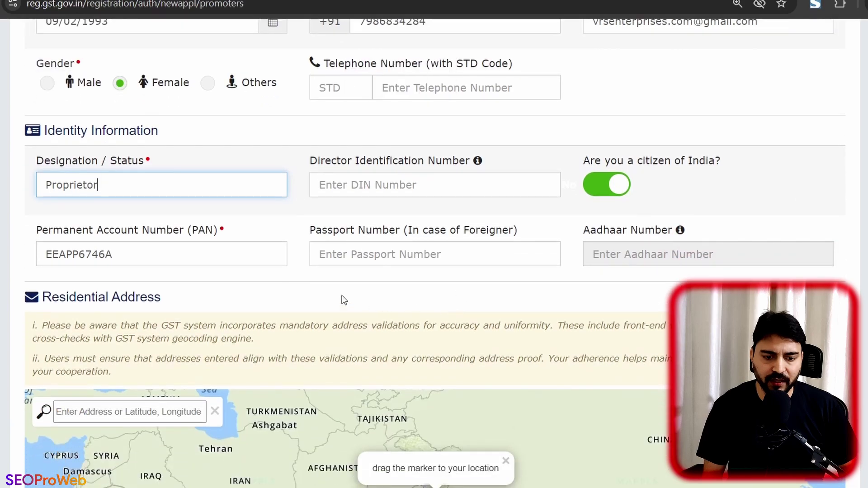
{"action": "scroll", "coordinate": [195, 260], "scroll_direction": "down", "scroll_amount": 9}
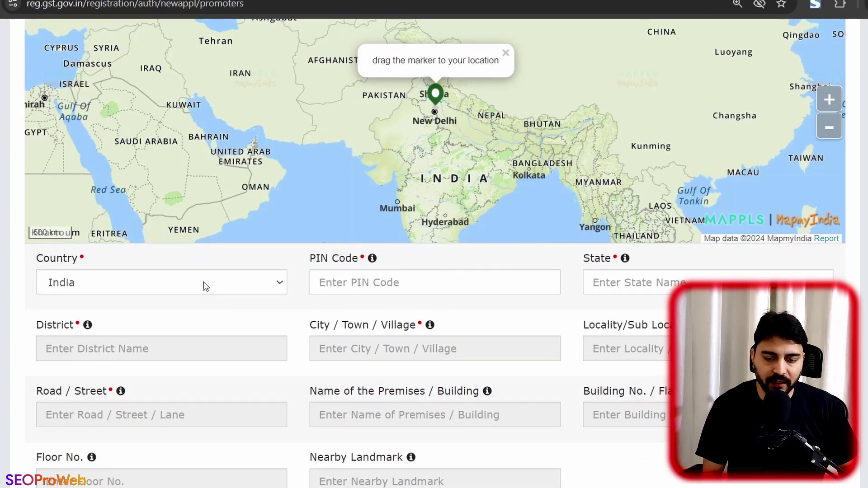
{"action": "scroll", "coordinate": [203, 282], "scroll_direction": "down", "scroll_amount": 9}
{"action": "scroll", "coordinate": [204, 281], "scroll_direction": "up", "scroll_amount": 7}
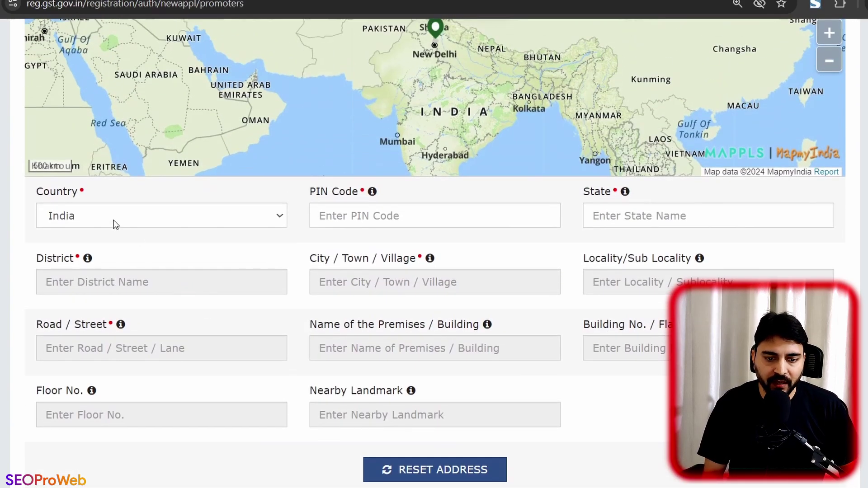
{"action": "left_click", "coordinate": [386, 221]}
{"action": "type", "text": "1"}
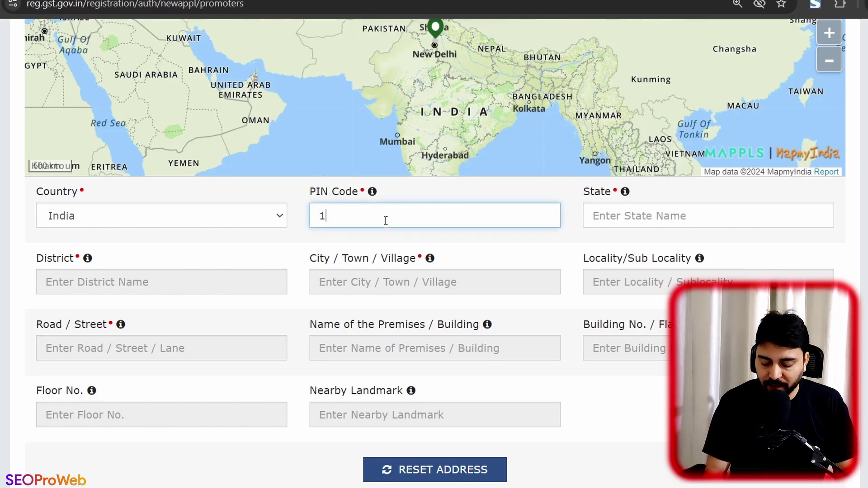
{"action": "type", "text": "40360"}
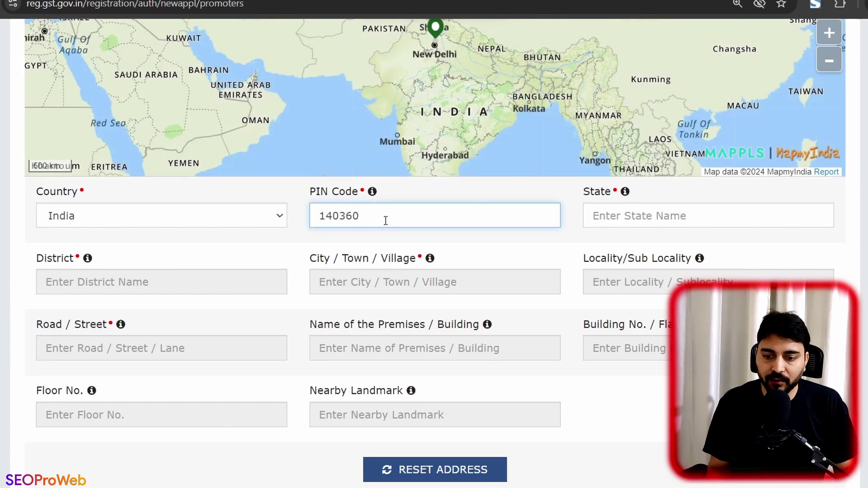
{"action": "left_click", "coordinate": [641, 220]}
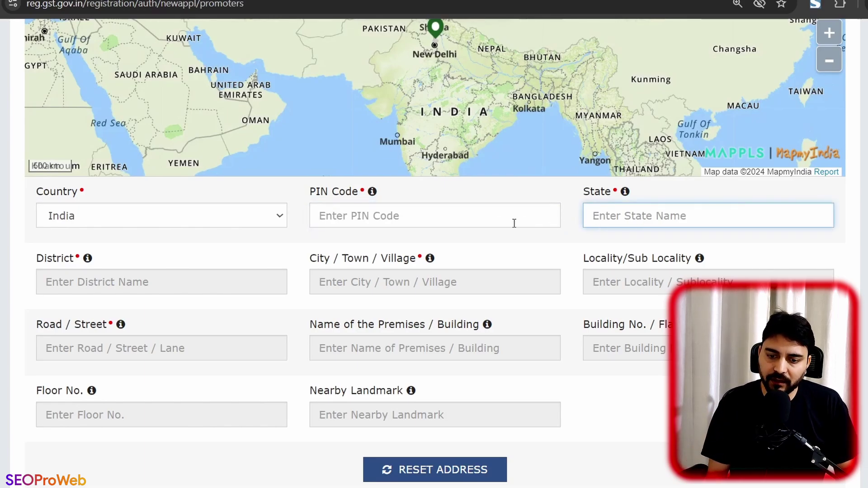
{"action": "left_click", "coordinate": [484, 220]}
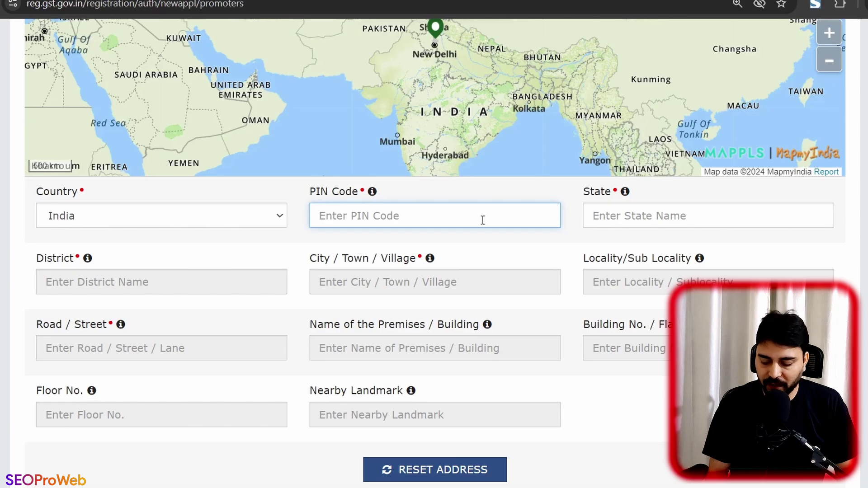
{"action": "type", "text": "140603"}
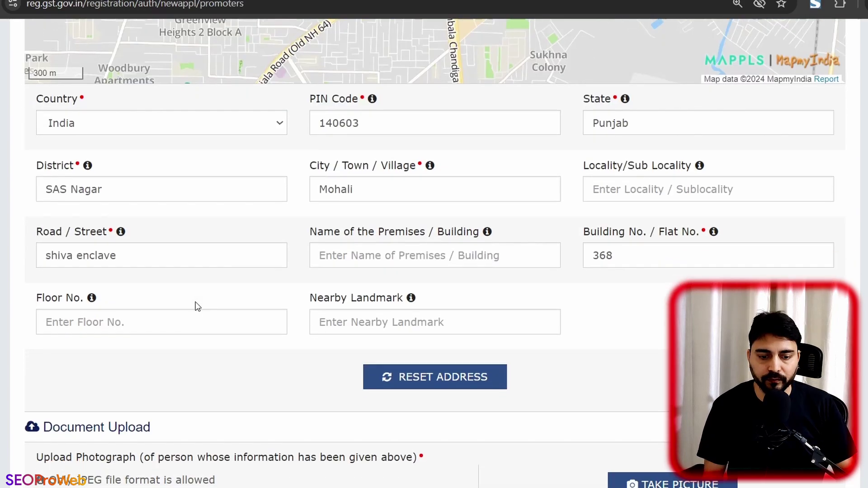
{"action": "scroll", "coordinate": [196, 305], "scroll_direction": "down", "scroll_amount": 5}
{"action": "scroll", "coordinate": [204, 310], "scroll_direction": "down", "scroll_amount": 1}
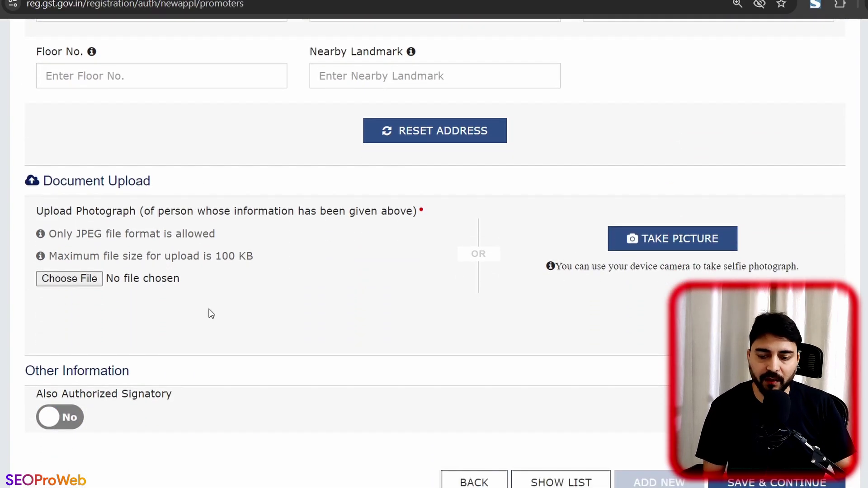
Step: Upload the proprietor's photo, mark her also as authorized signatory, and save past the warning
{"action": "left_click", "coordinate": [68, 287]}
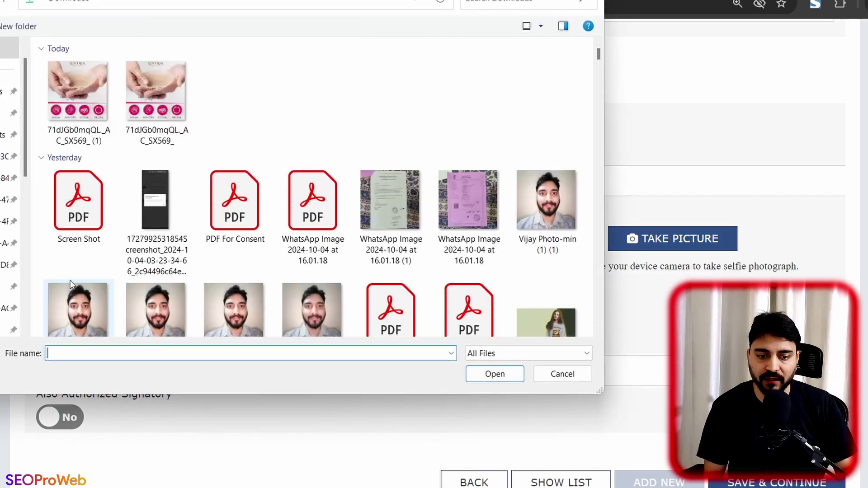
{"action": "double_click", "coordinate": [72, 284]}
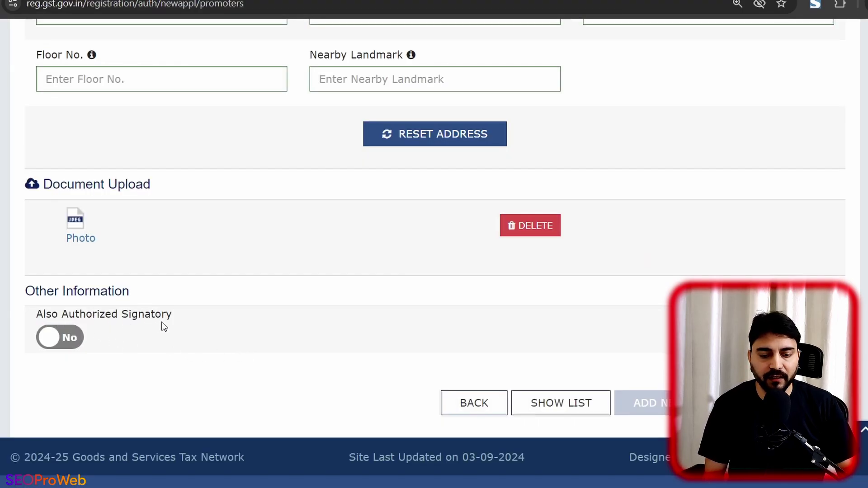
{"action": "left_click", "coordinate": [65, 342]}
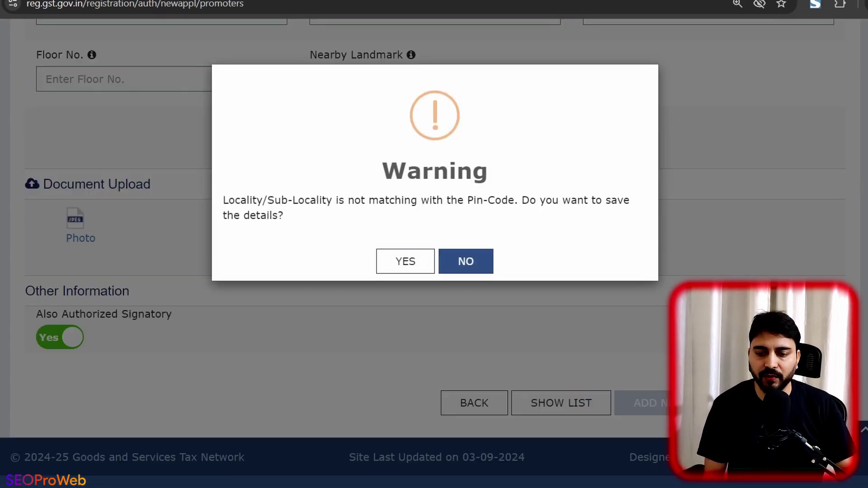
{"action": "left_click", "coordinate": [423, 265]}
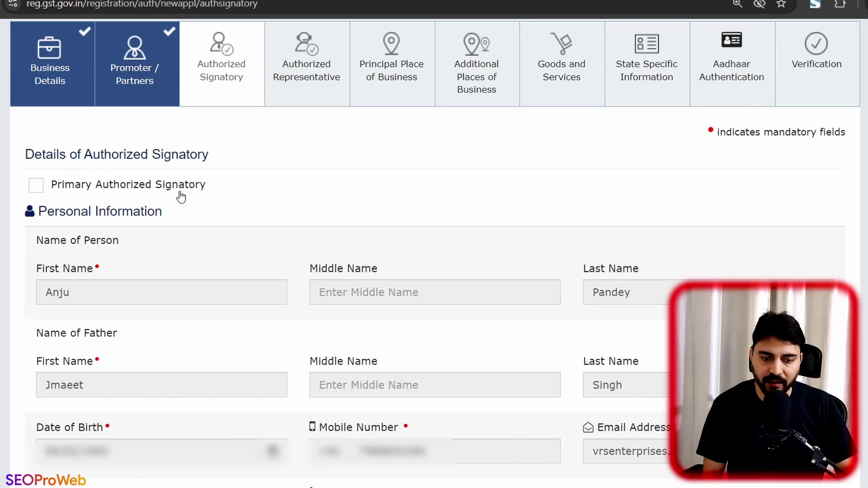
Step: Mark the signatory as primary and continue with no authorized representative
{"action": "left_click", "coordinate": [36, 185]}
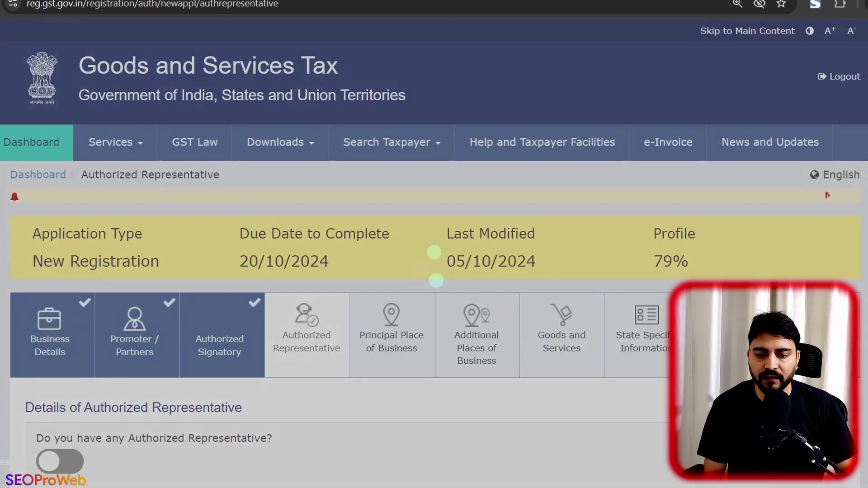
{"action": "scroll", "coordinate": [141, 277], "scroll_direction": "down", "scroll_amount": 5}
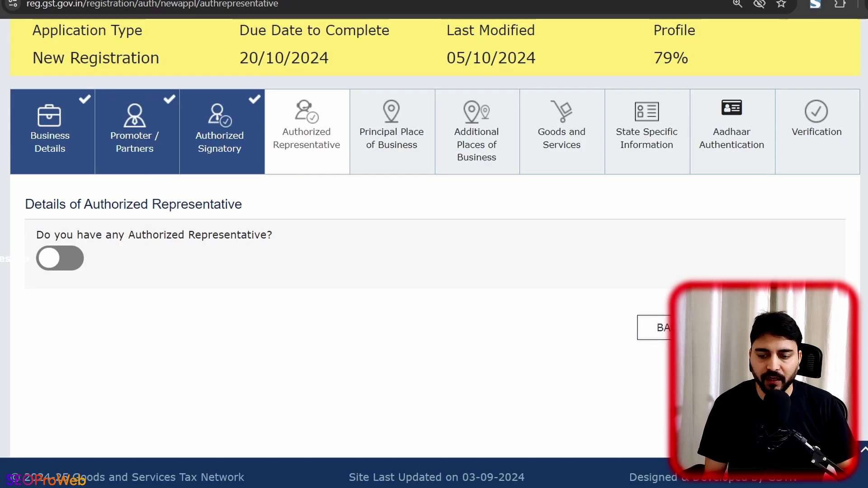
{"action": "left_click", "coordinate": [778, 328]}
{"action": "scroll", "coordinate": [406, 325], "scroll_direction": "down", "scroll_amount": 5}
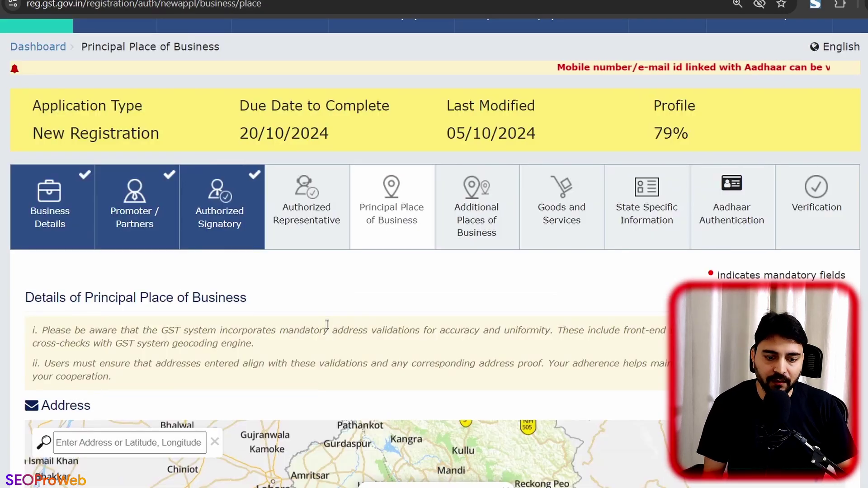
Step: Fill the business address from its PIN code's SAS Nagar match and set ward Mohali - Ward No.10
{"action": "scroll", "coordinate": [327, 324], "scroll_direction": "down", "scroll_amount": 8}
{"action": "scroll", "coordinate": [327, 325], "scroll_direction": "down", "scroll_amount": 2}
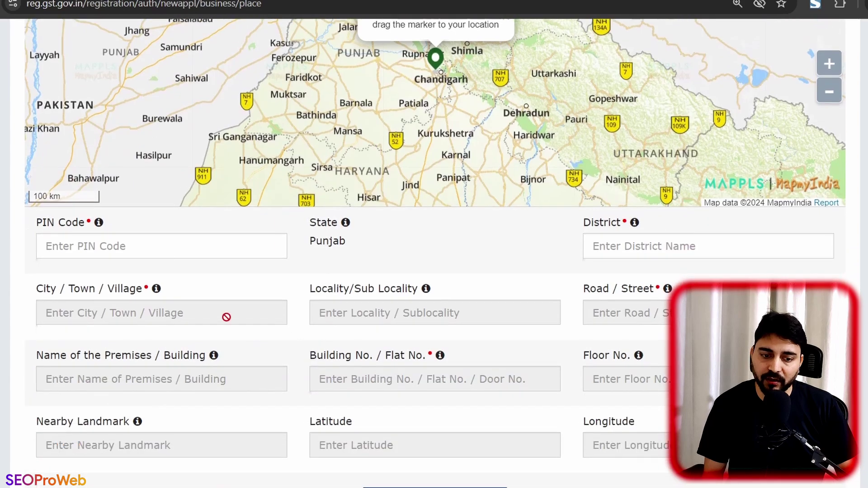
{"action": "left_click", "coordinate": [164, 246]}
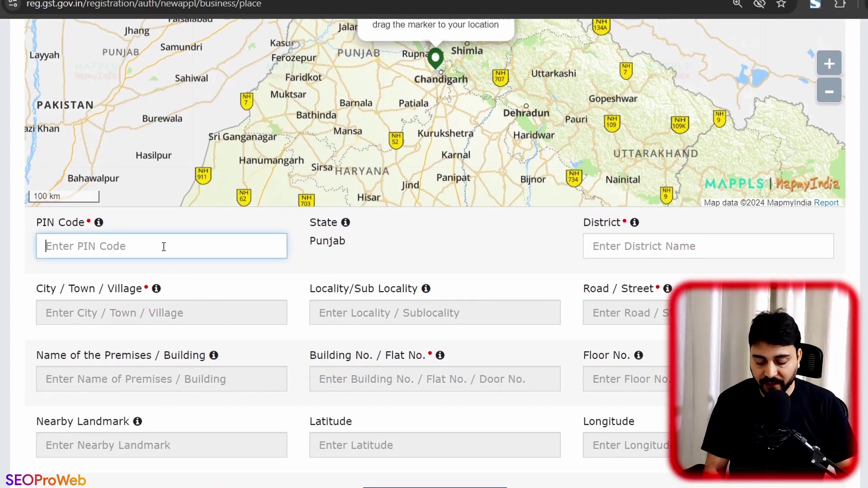
{"action": "type", "text": "140"}
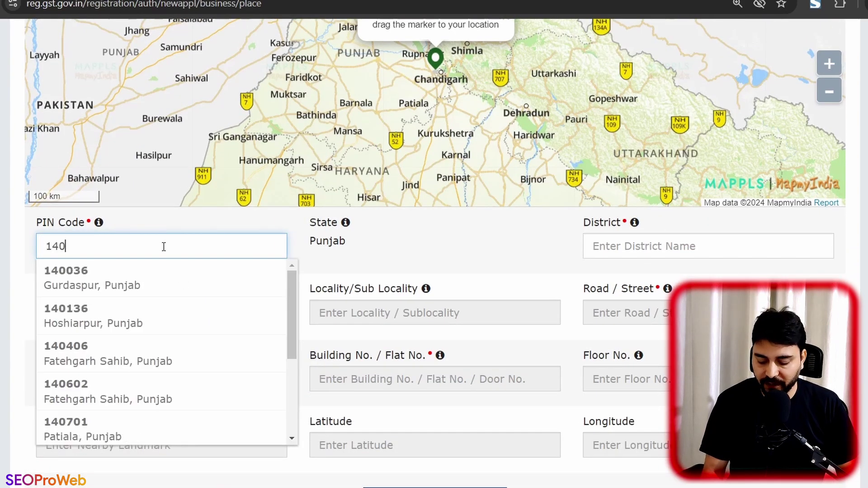
{"action": "type", "text": "603"}
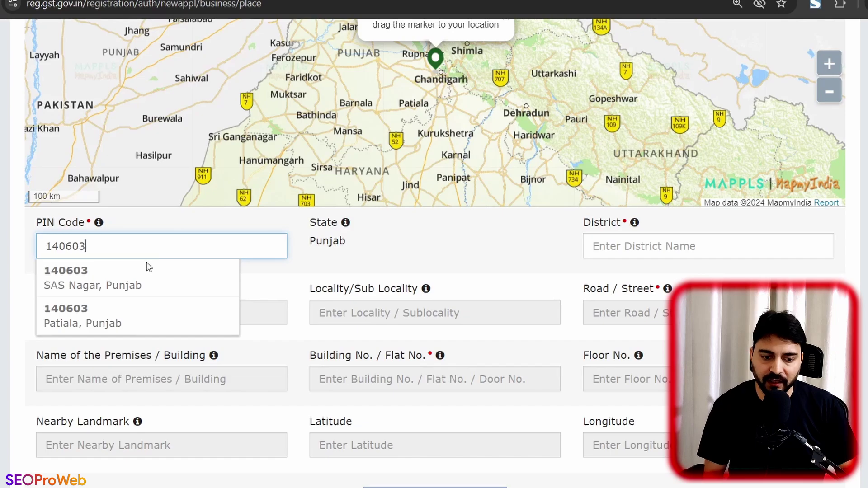
{"action": "left_click", "coordinate": [142, 280]}
{"action": "scroll", "coordinate": [348, 299], "scroll_direction": "down", "scroll_amount": 2}
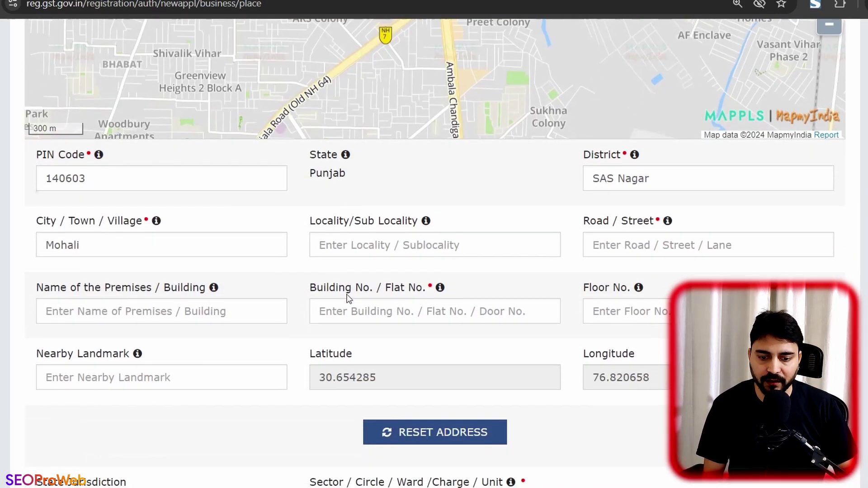
{"action": "scroll", "coordinate": [560, 290], "scroll_direction": "down", "scroll_amount": 1}
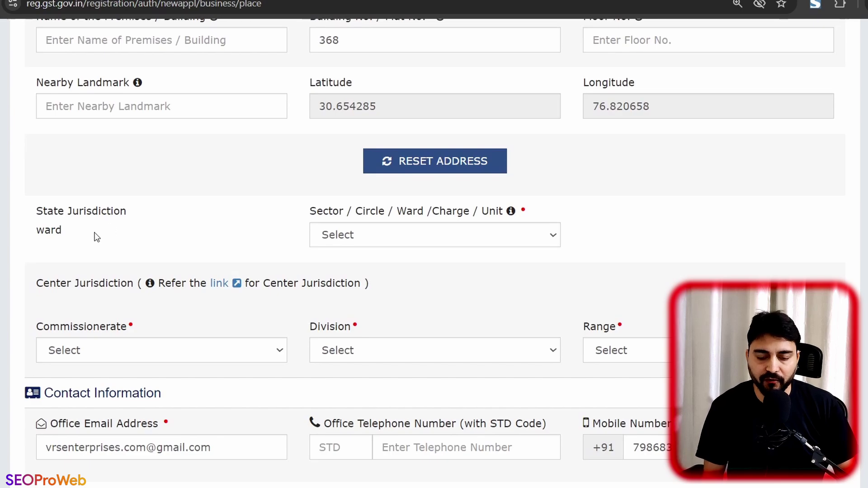
{"action": "left_click", "coordinate": [446, 242]}
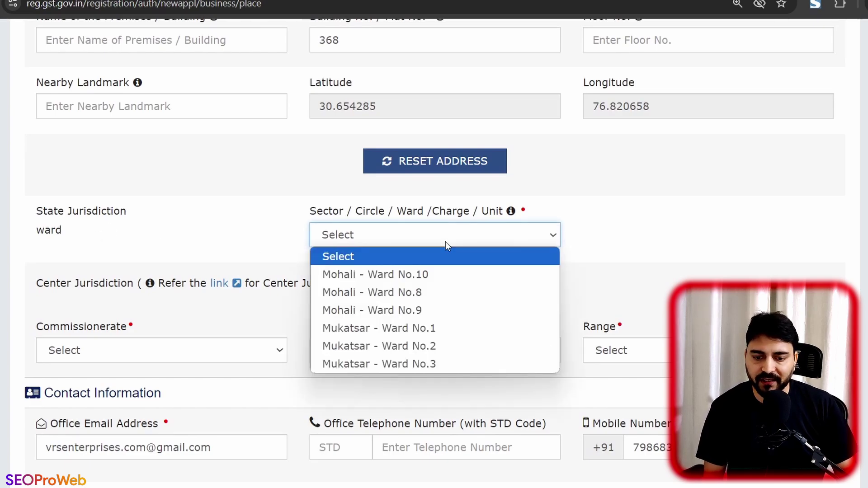
{"action": "left_click", "coordinate": [421, 276]}
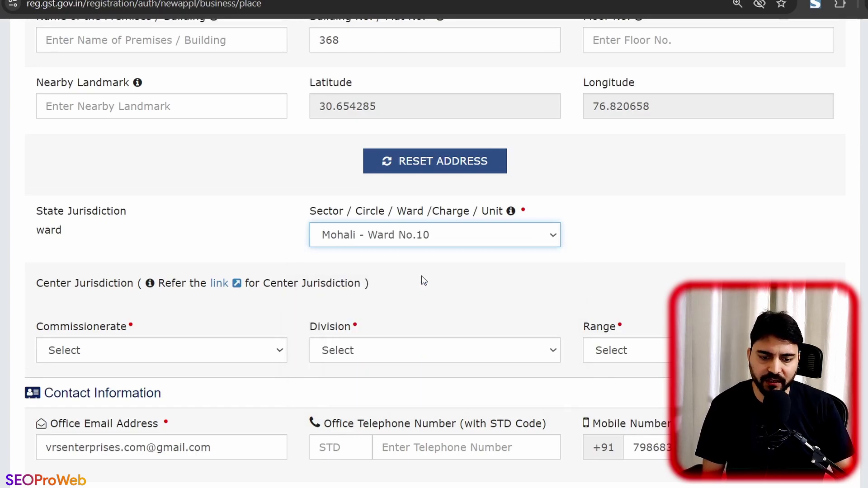
Step: Search the web for 'State Jurisdiction ward'
{"action": "scroll", "coordinate": [421, 276], "scroll_direction": "down", "scroll_amount": 1}
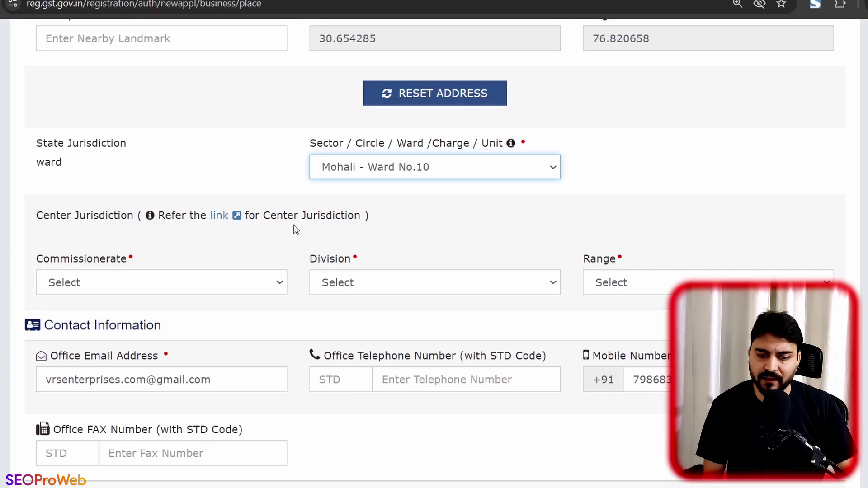
{"action": "left_click_drag", "start_coordinate": [69, 164], "coordinate": [36, 145]}
{"action": "right_click", "coordinate": [46, 145]}
{"action": "left_click", "coordinate": [142, 198]}
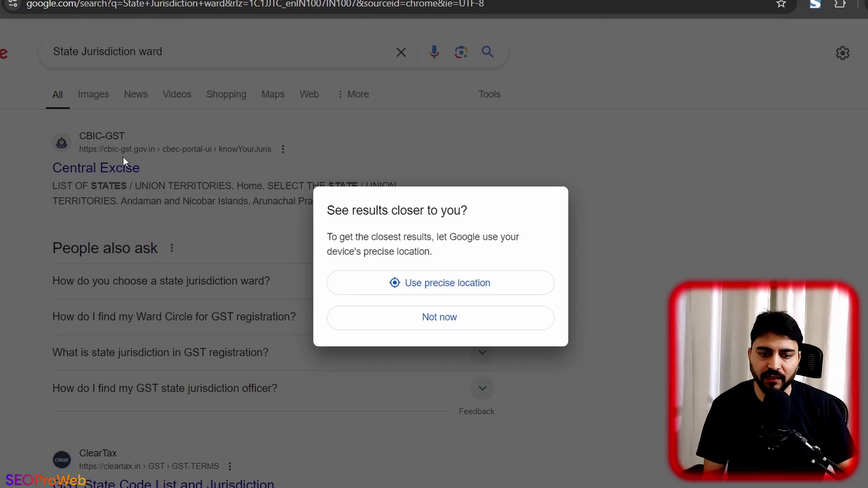
Step: Set the central jurisdiction to Commissionerate LUDHIANA, Division DERABASSI-I, Range RANGE-I
{"action": "key", "text": "ctrl+w"}
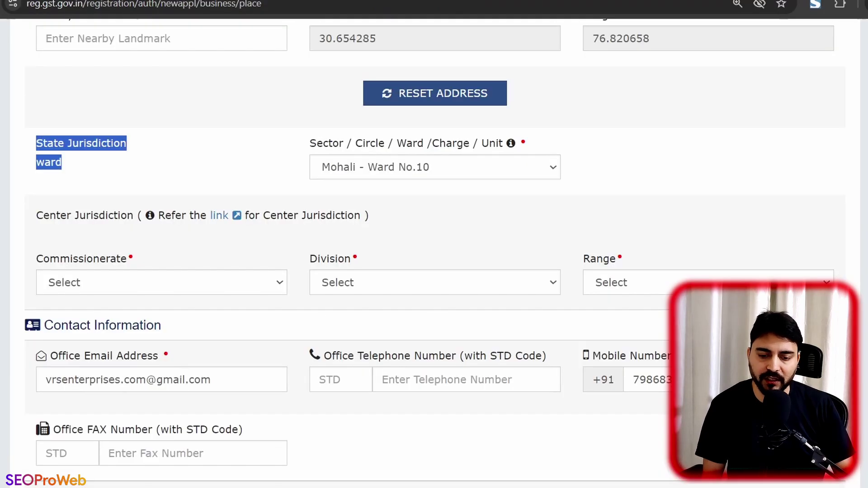
{"action": "scroll", "coordinate": [330, 242], "scroll_direction": "down", "scroll_amount": 1}
{"action": "left_click", "coordinate": [247, 216]}
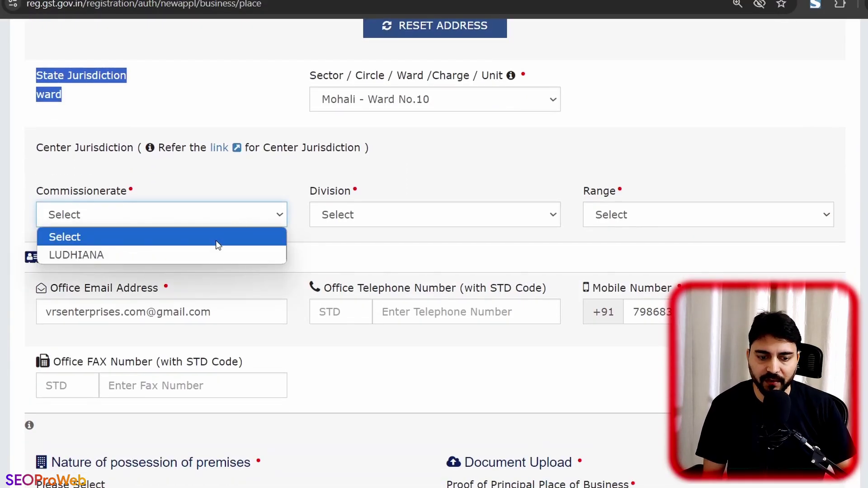
{"action": "left_click", "coordinate": [213, 254]}
{"action": "left_click", "coordinate": [399, 216]}
{"action": "left_click", "coordinate": [395, 256]}
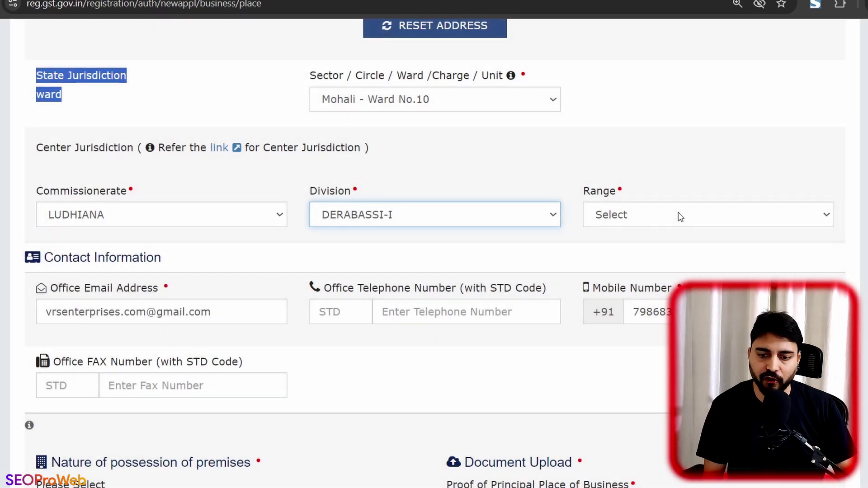
{"action": "left_click", "coordinate": [675, 216]}
{"action": "left_click", "coordinate": [660, 253]}
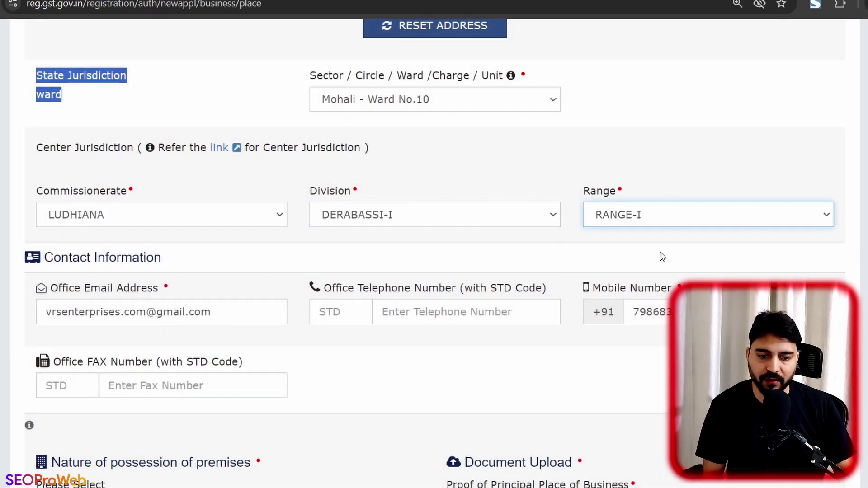
Step: Set possession to Consent and upload an Electricity Bill and Consent Letter as proofs
{"action": "scroll", "coordinate": [456, 253], "scroll_direction": "down", "scroll_amount": 3}
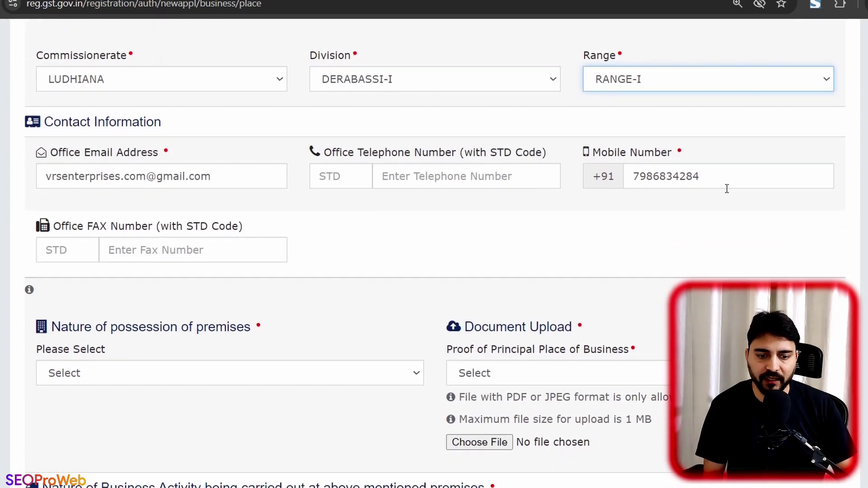
{"action": "scroll", "coordinate": [680, 198], "scroll_direction": "down", "scroll_amount": 3}
{"action": "scroll", "coordinate": [302, 232], "scroll_direction": "down", "scroll_amount": 2}
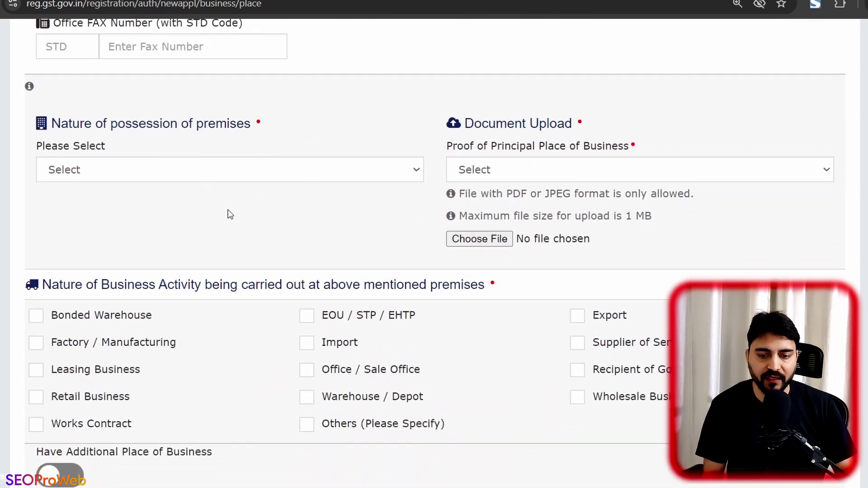
{"action": "left_click", "coordinate": [242, 174]}
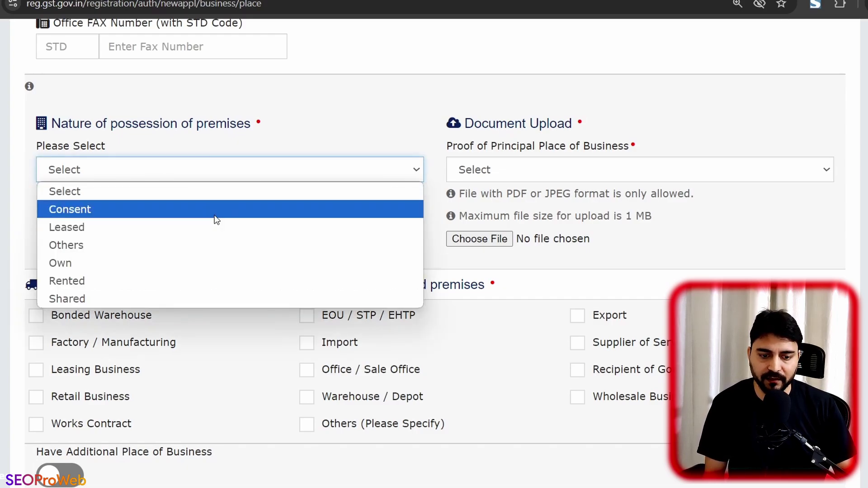
{"action": "left_click", "coordinate": [216, 220]}
{"action": "left_click", "coordinate": [525, 169]}
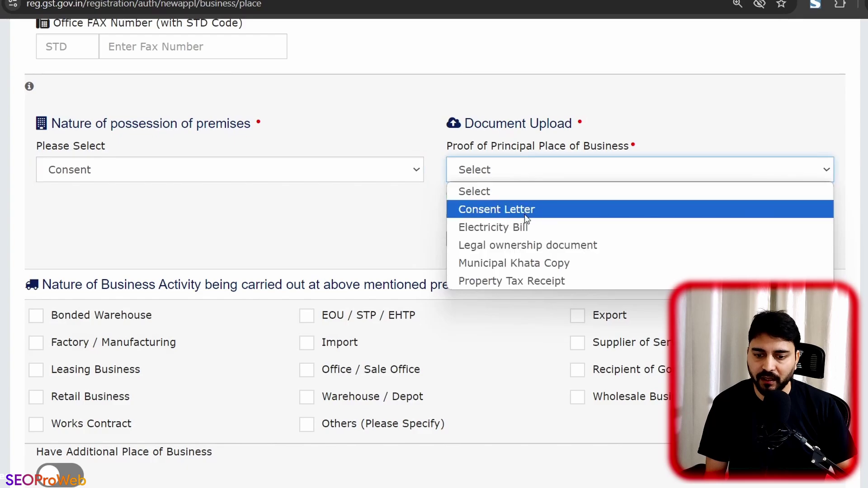
{"action": "left_click", "coordinate": [526, 224]}
{"action": "left_click", "coordinate": [489, 239]}
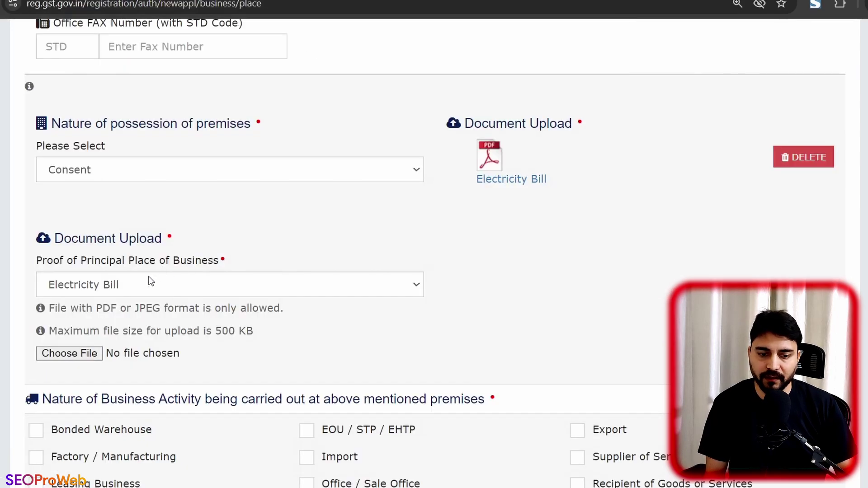
{"action": "left_click", "coordinate": [142, 290]}
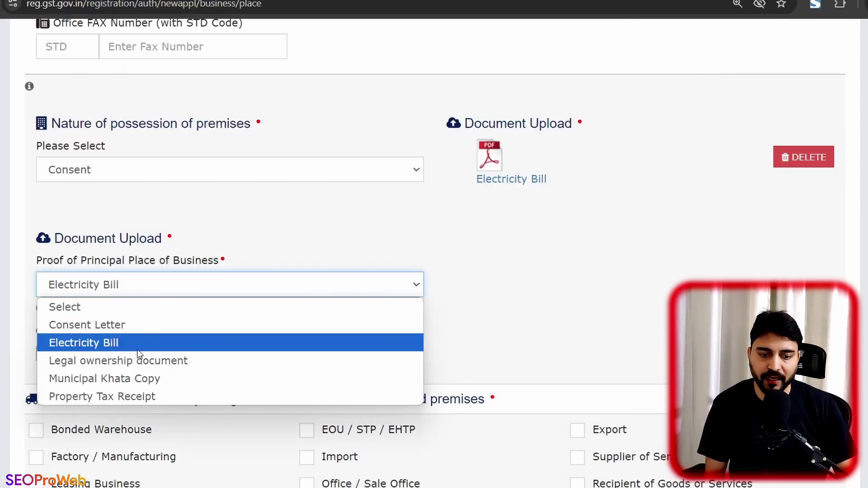
{"action": "left_click", "coordinate": [128, 326]}
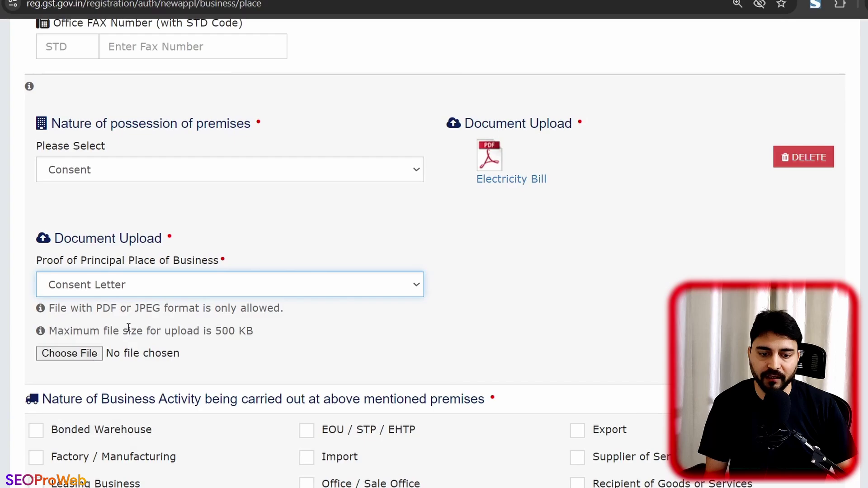
{"action": "left_click", "coordinate": [69, 353]}
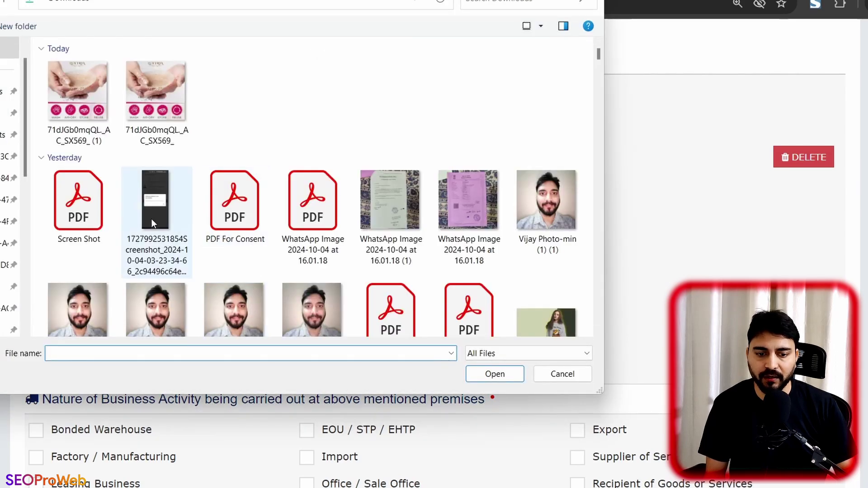
{"action": "double_click", "coordinate": [234, 202]}
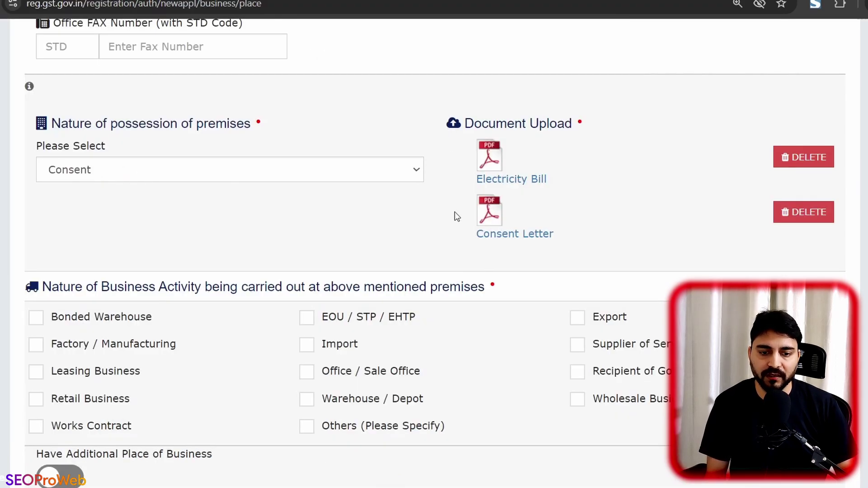
Step: Tick Retail Business and save the place of business despite the pin-code mismatch
{"action": "scroll", "coordinate": [455, 211], "scroll_direction": "down", "scroll_amount": 3}
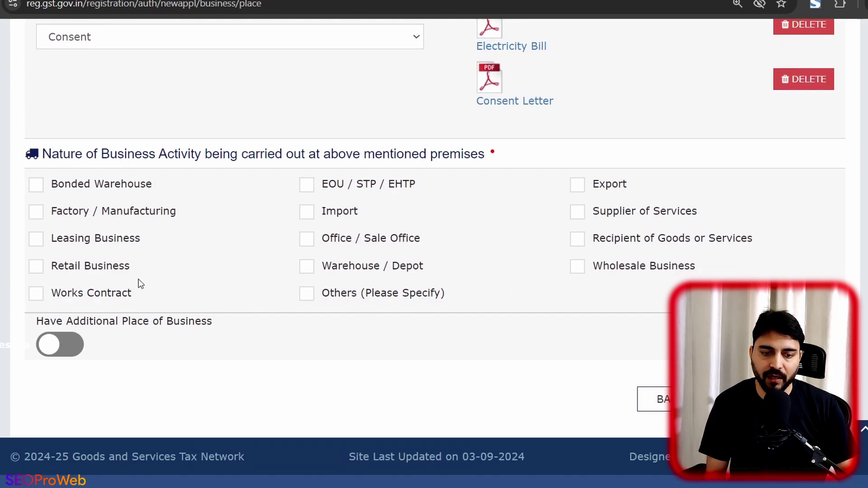
{"action": "left_click", "coordinate": [36, 270]}
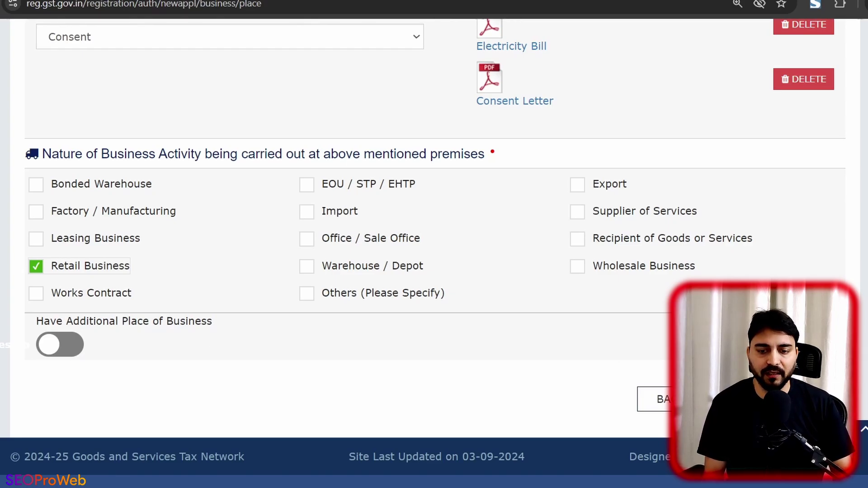
{"action": "left_click", "coordinate": [767, 399]}
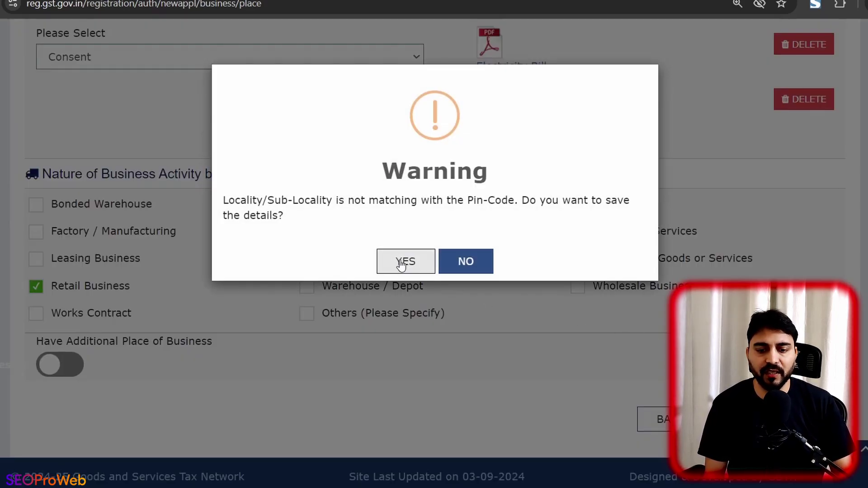
{"action": "left_click", "coordinate": [401, 262]}
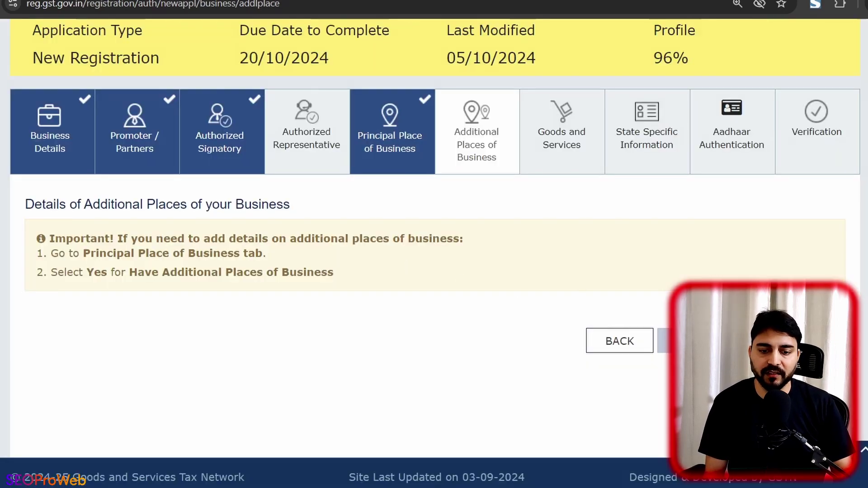
Step: Skip Additional Places of Business, then search HSN for 'cloth' and save chapter 61 apparel as goods
{"action": "left_click", "coordinate": [800, 341]}
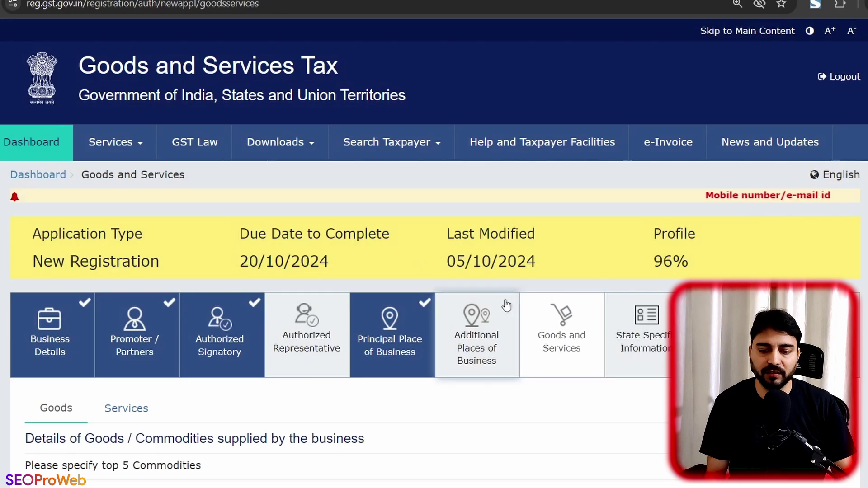
{"action": "scroll", "coordinate": [505, 303], "scroll_direction": "down", "scroll_amount": 3}
{"action": "scroll", "coordinate": [394, 298], "scroll_direction": "down", "scroll_amount": 2}
{"action": "left_click", "coordinate": [249, 316]}
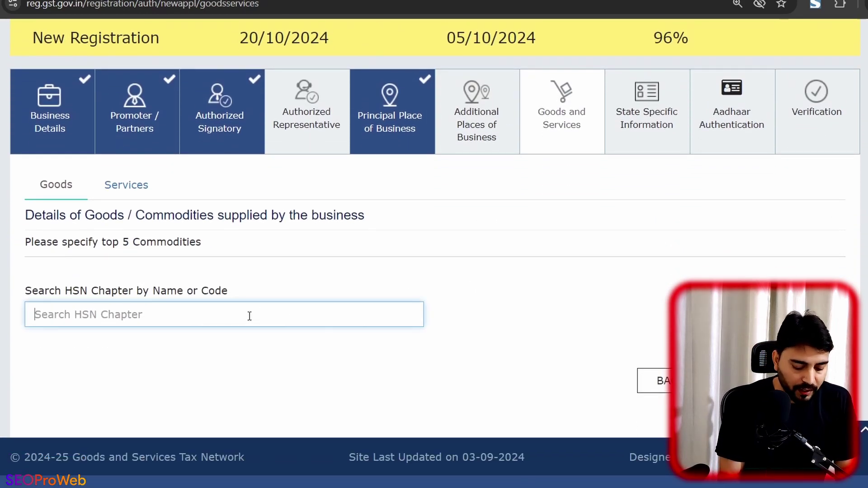
{"action": "type", "text": "cloth"}
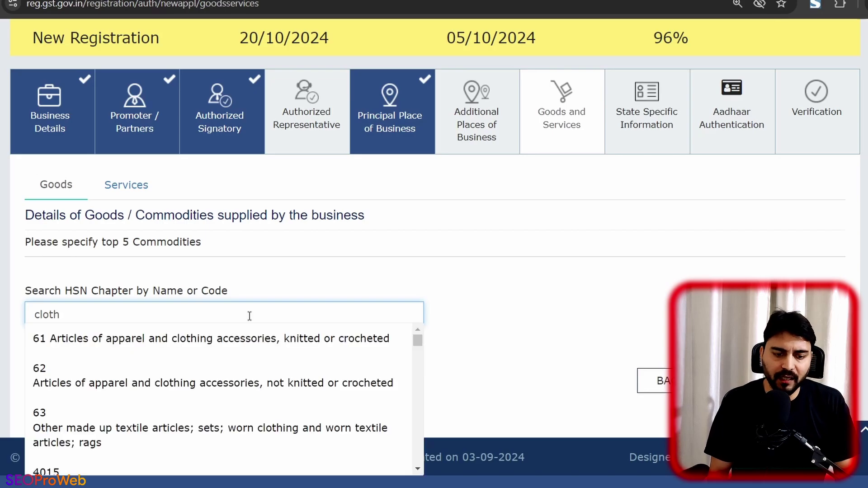
{"action": "left_click", "coordinate": [220, 344]}
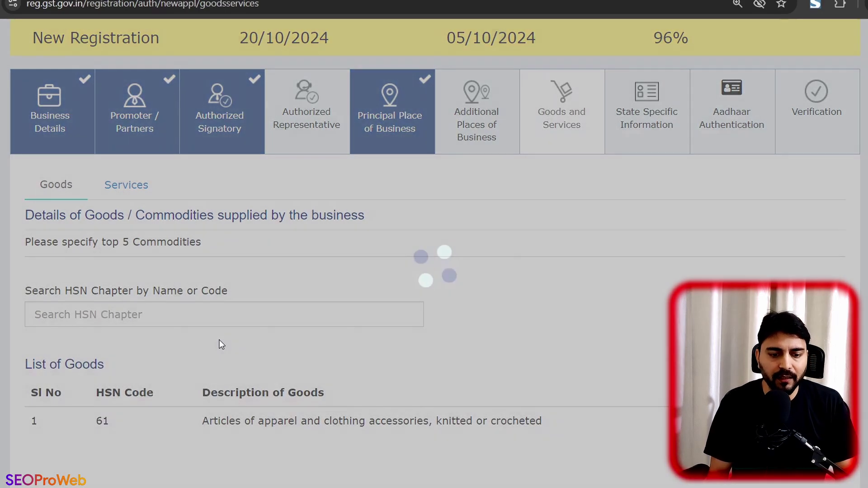
{"action": "scroll", "coordinate": [219, 343], "scroll_direction": "down", "scroll_amount": 2}
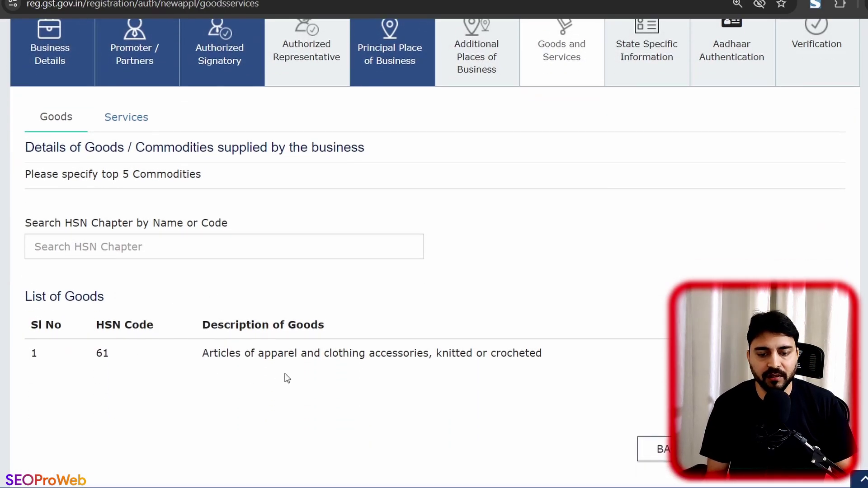
{"action": "scroll", "coordinate": [346, 373], "scroll_direction": "down", "scroll_amount": 1}
{"action": "left_click", "coordinate": [751, 399]}
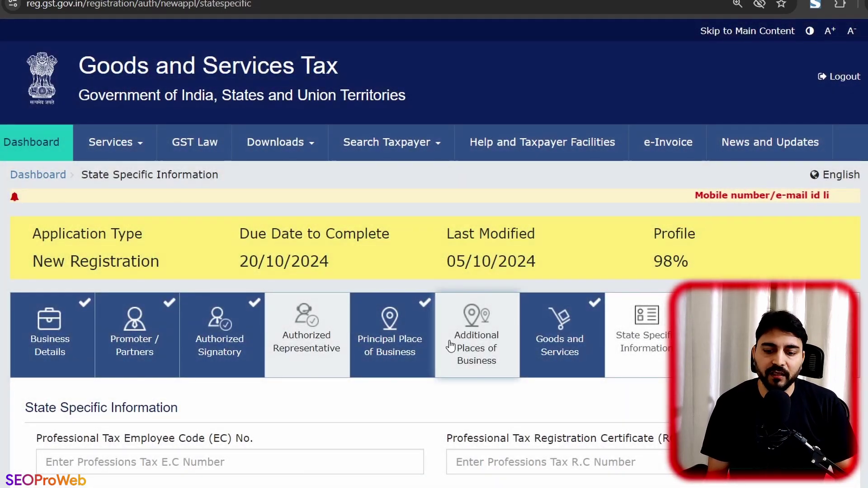
Step: Save the State Specific Information and Aadhaar Authentication steps to continue
{"action": "scroll", "coordinate": [449, 341], "scroll_direction": "down", "scroll_amount": 3}
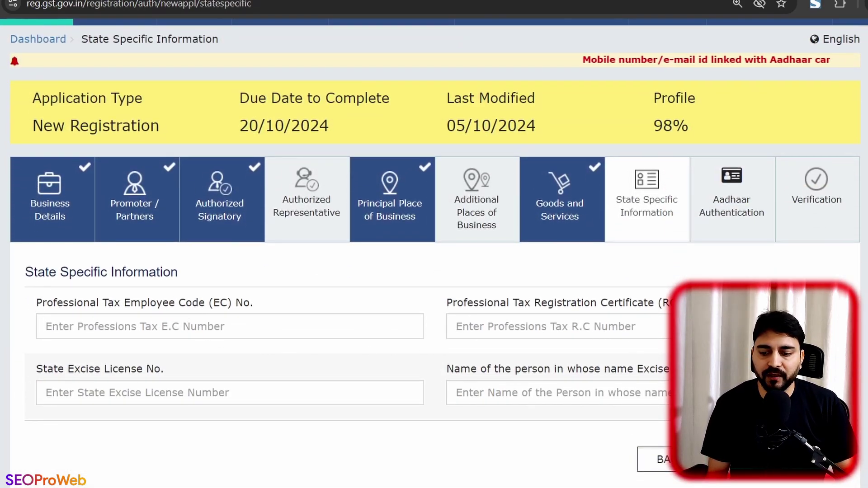
{"action": "left_click", "coordinate": [769, 459]}
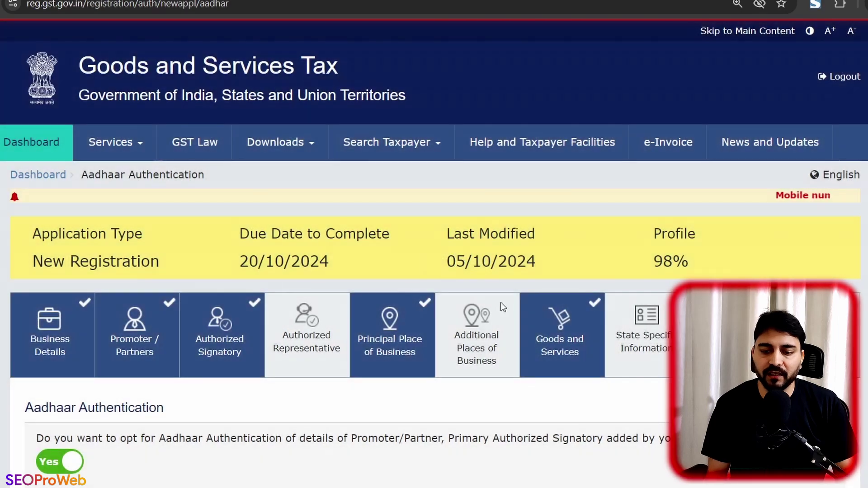
{"action": "scroll", "coordinate": [501, 302], "scroll_direction": "down", "scroll_amount": 7}
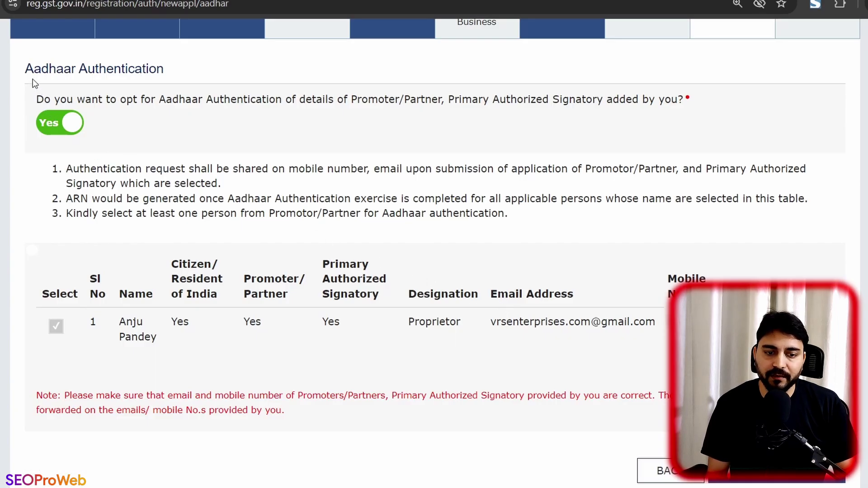
{"action": "left_click_drag", "start_coordinate": [27, 69], "coordinate": [164, 69]}
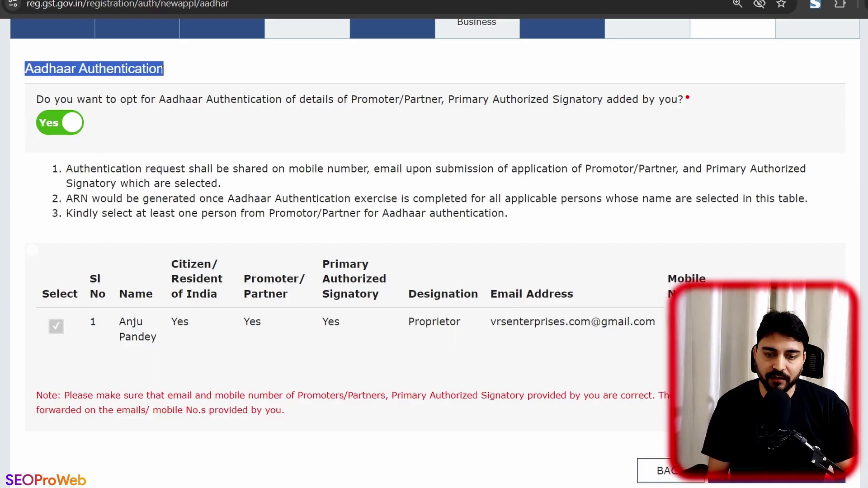
{"action": "left_click", "coordinate": [202, 85]}
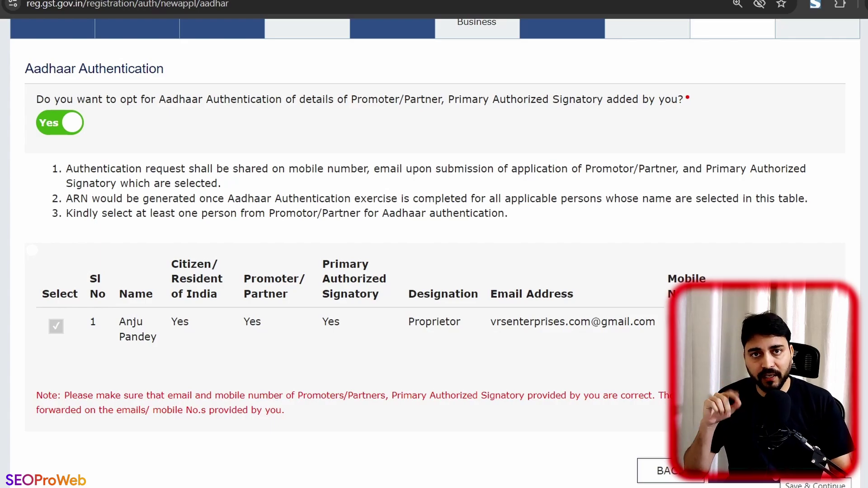
{"action": "left_click", "coordinate": [776, 472]}
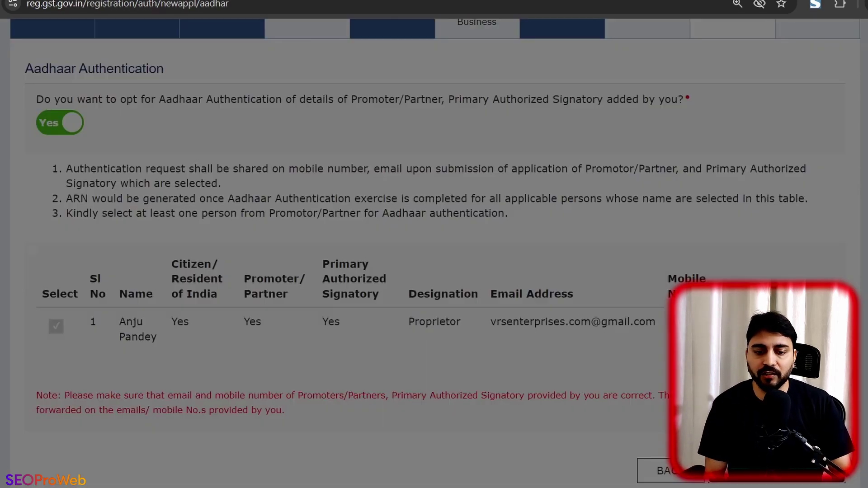
Step: Affirm the verification declaration, choose the authorized signatory, and enter Chandigarh as the place
{"action": "left_click", "coordinate": [434, 291]}
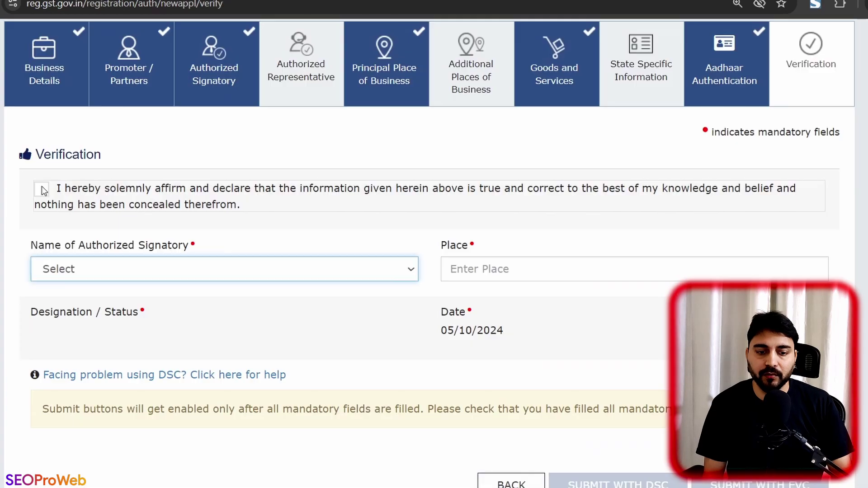
{"action": "left_click", "coordinate": [41, 188]}
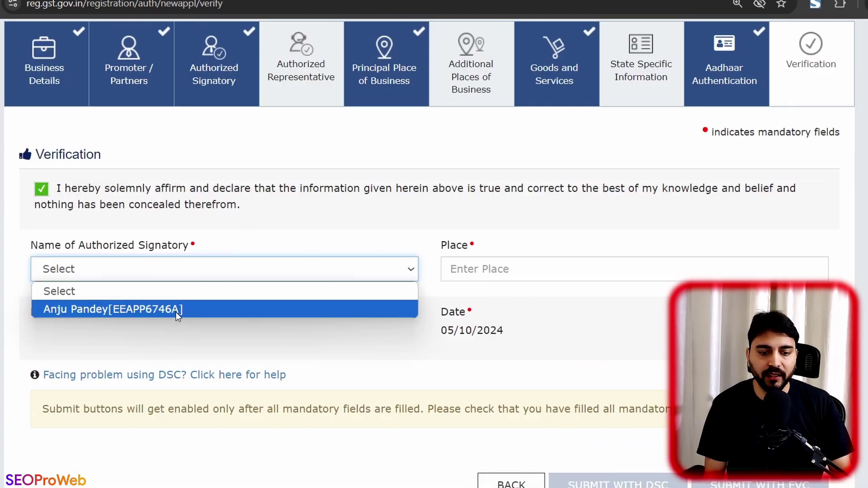
{"action": "left_click", "coordinate": [176, 310]}
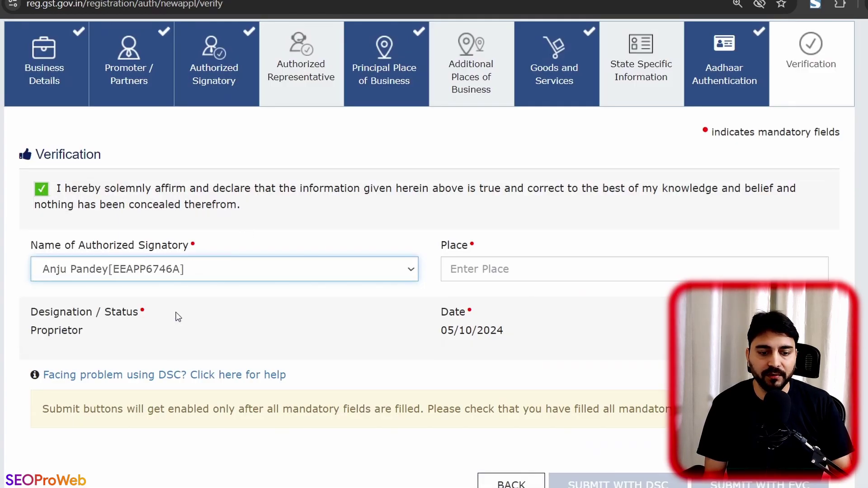
{"action": "left_click", "coordinate": [511, 272]}
{"action": "type", "text": "Chandigarh"}
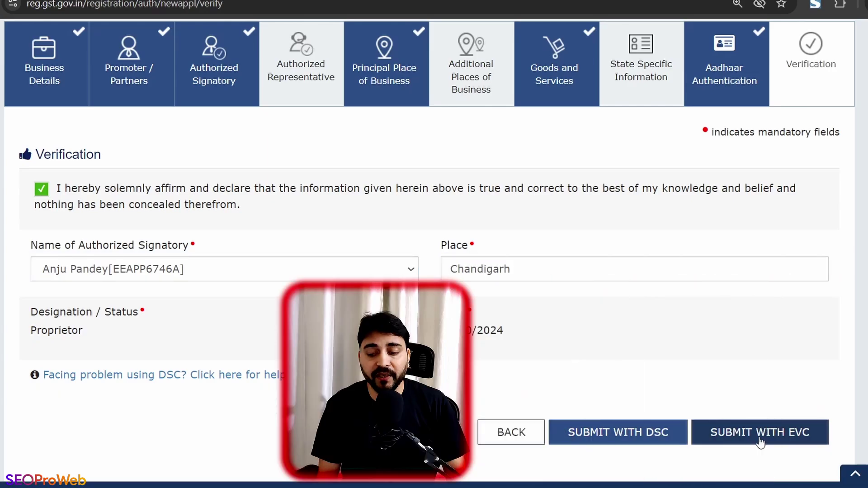
Step: Submit the application with EVC, dismiss the OTP prompt, and switch to Gmail
{"action": "left_click", "coordinate": [759, 433]}
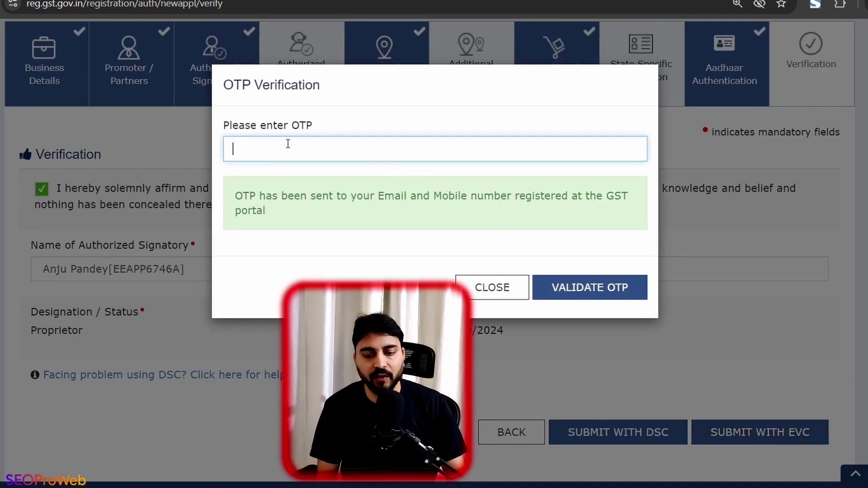
{"action": "left_click", "coordinate": [505, 297]}
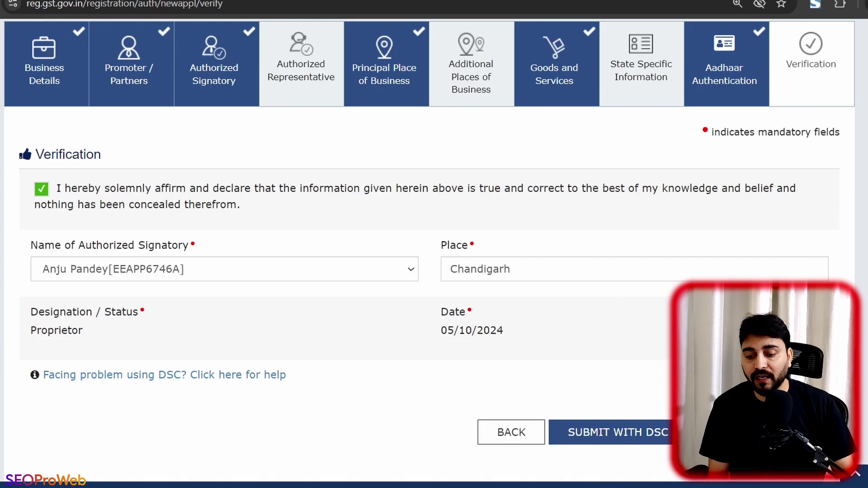
{"action": "mouse_move", "coordinate": [606, 475]}
{"action": "left_click", "coordinate": [534, 441]}
{"action": "left_click", "coordinate": [867, 41]}
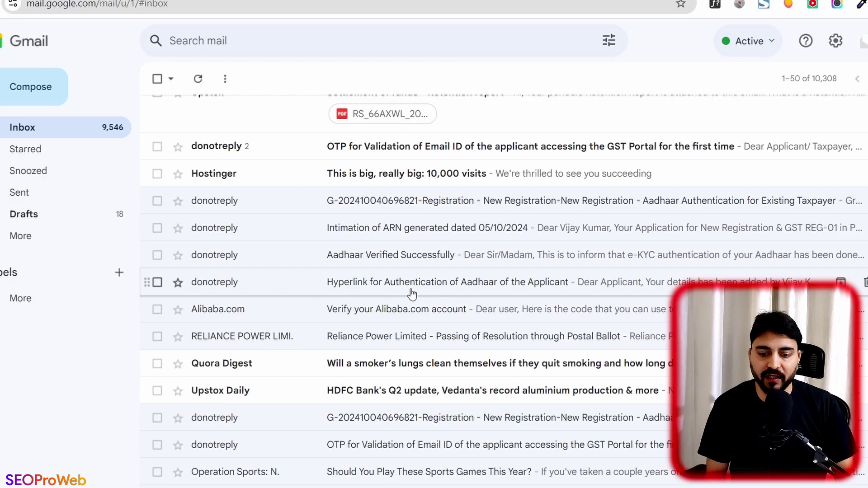
Step: Open the Aadhaar authentication email, follow its e-KYC link, and return to the email
{"action": "left_click", "coordinate": [497, 293]}
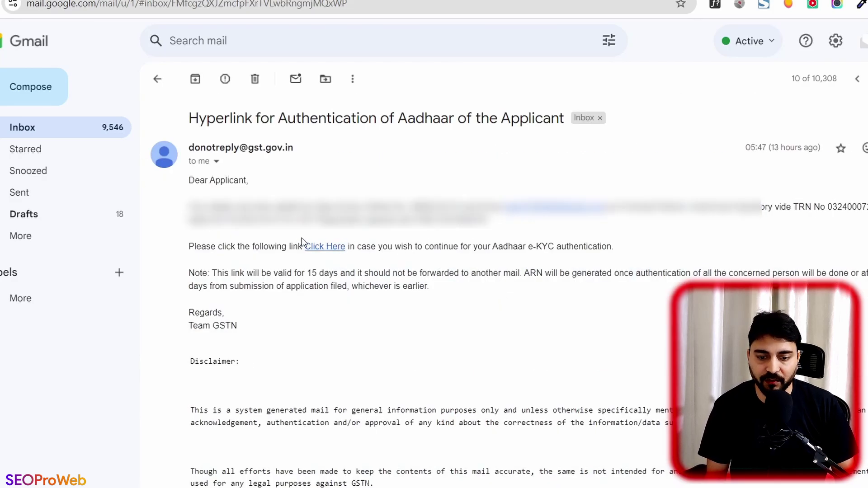
{"action": "left_click", "coordinate": [320, 251]}
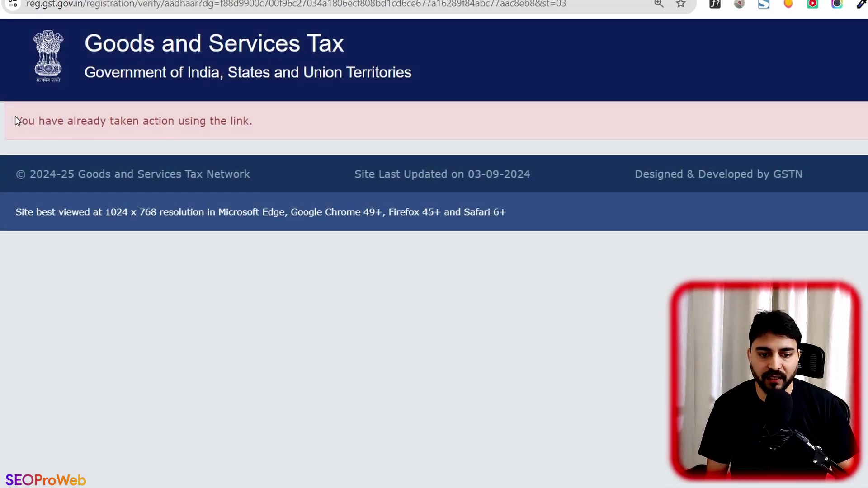
{"action": "left_click_drag", "start_coordinate": [15, 115], "coordinate": [256, 118]}
{"action": "left_click", "coordinate": [256, 119]}
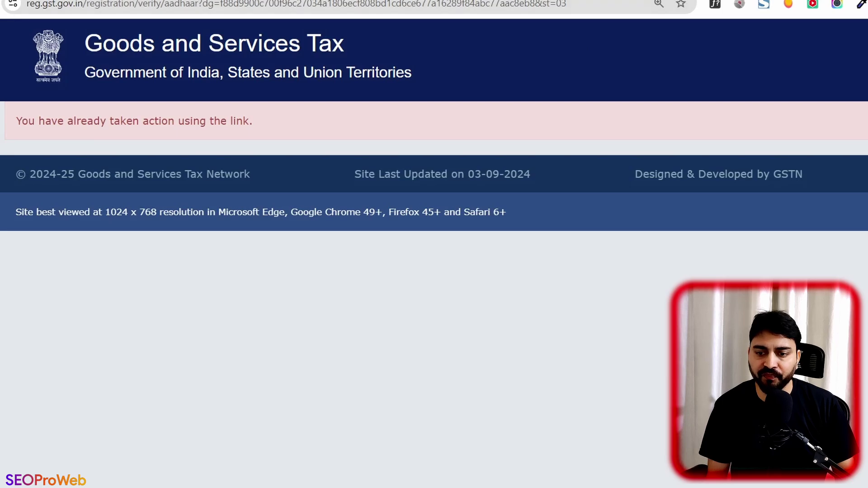
{"action": "left_click", "coordinate": [705, 0]}
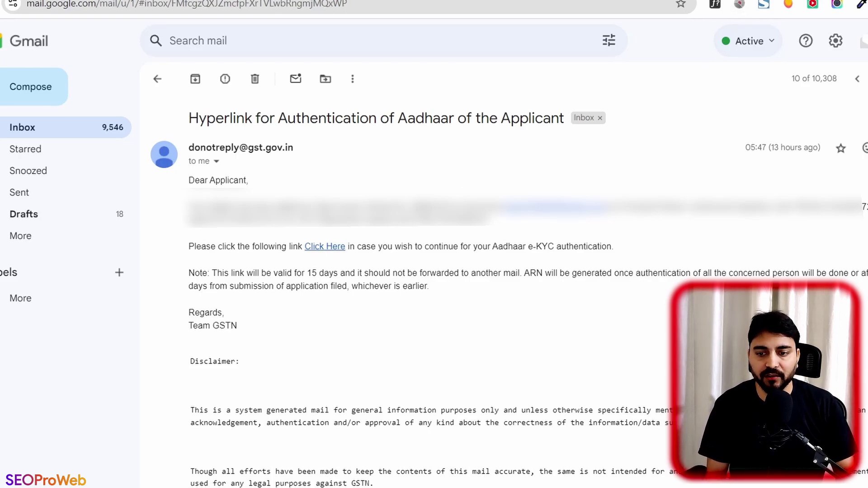
Step: Open the biometric authentication email, follow its GSK appointment link, and accept the data privacy notice
{"action": "left_click", "coordinate": [769, 1]}
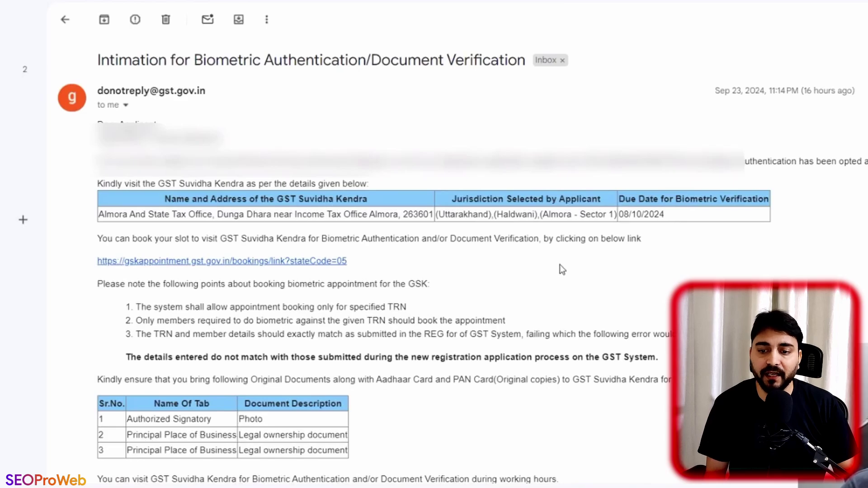
{"action": "left_click_drag", "start_coordinate": [119, 60], "coordinate": [340, 62]}
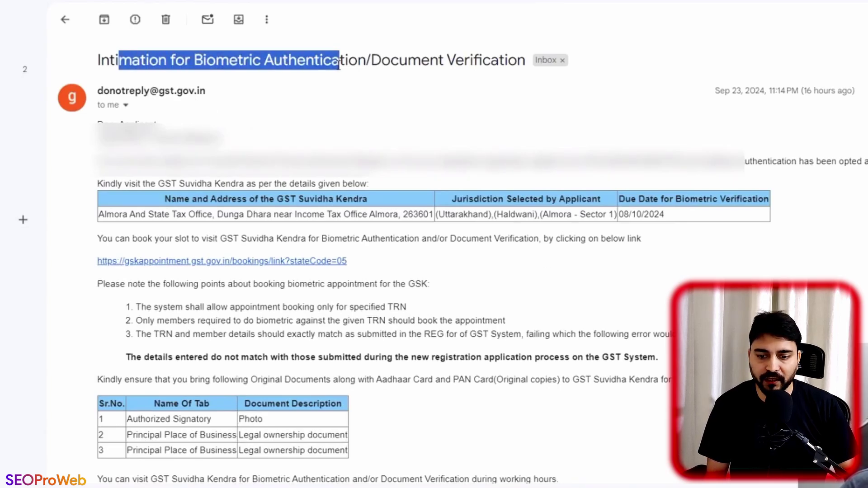
{"action": "left_click", "coordinate": [302, 213]}
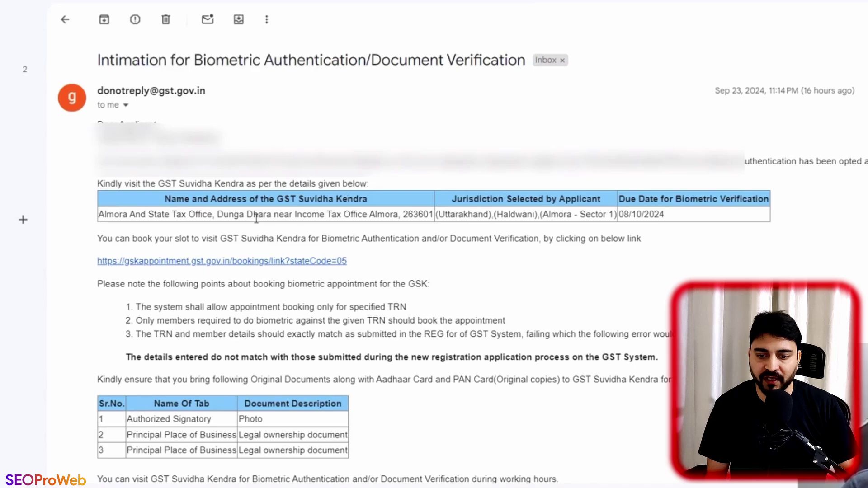
{"action": "left_click_drag", "start_coordinate": [254, 215], "coordinate": [384, 248]}
{"action": "left_click", "coordinate": [381, 248]}
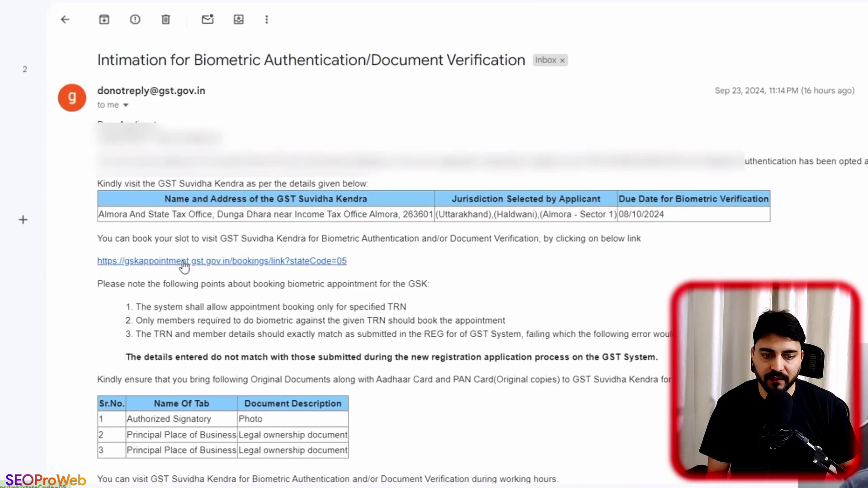
{"action": "left_click", "coordinate": [183, 265]}
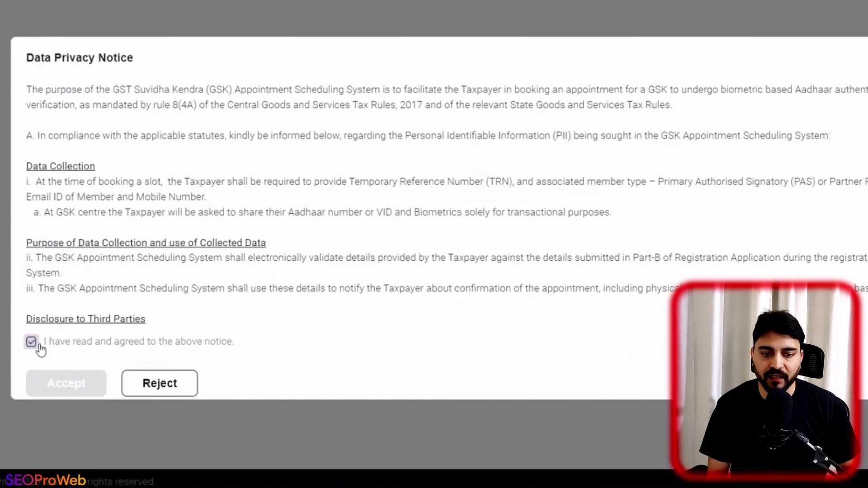
{"action": "left_click", "coordinate": [31, 341]}
{"action": "left_click", "coordinate": [67, 383]}
Step: On the Suvidha Kendra slot booking form, choose Authorized Signatory as the member type
{"action": "left_click", "coordinate": [249, 77]}
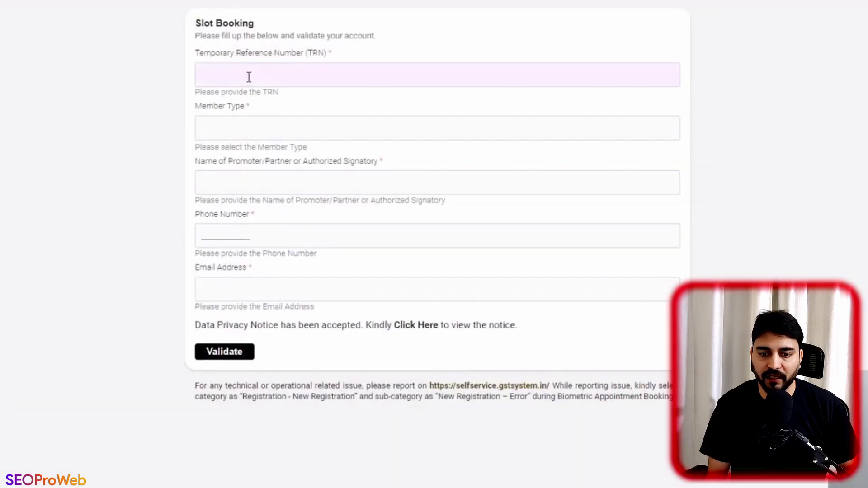
{"action": "left_click", "coordinate": [239, 128]}
{"action": "left_click", "coordinate": [237, 169]}
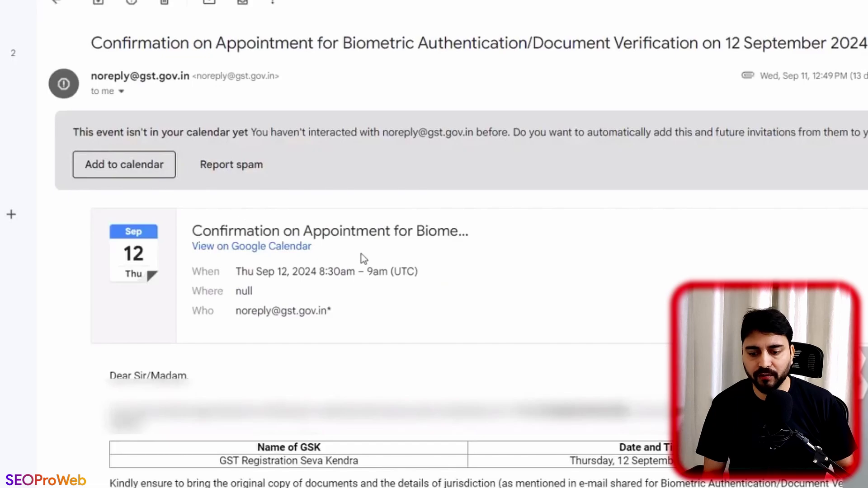
Step: Open the 'Intimation of ARN generated' email and select its ARN number
{"action": "left_click_drag", "start_coordinate": [226, 45], "coordinate": [402, 46]}
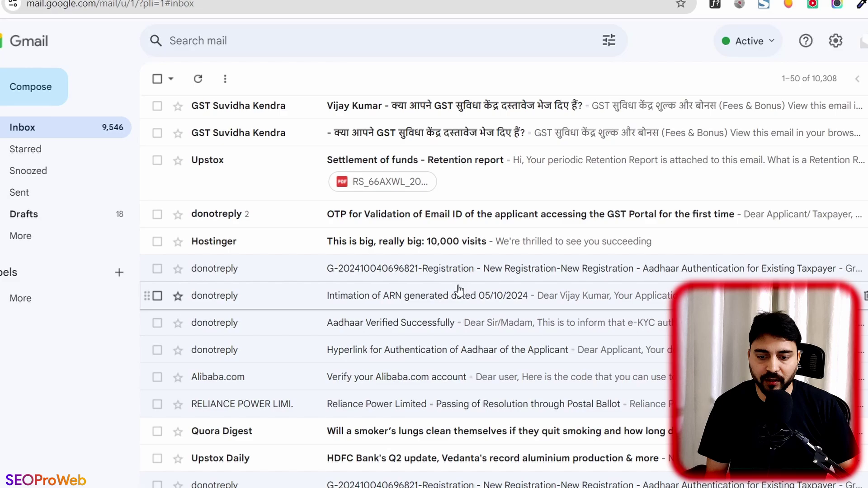
{"action": "left_click", "coordinate": [459, 292]}
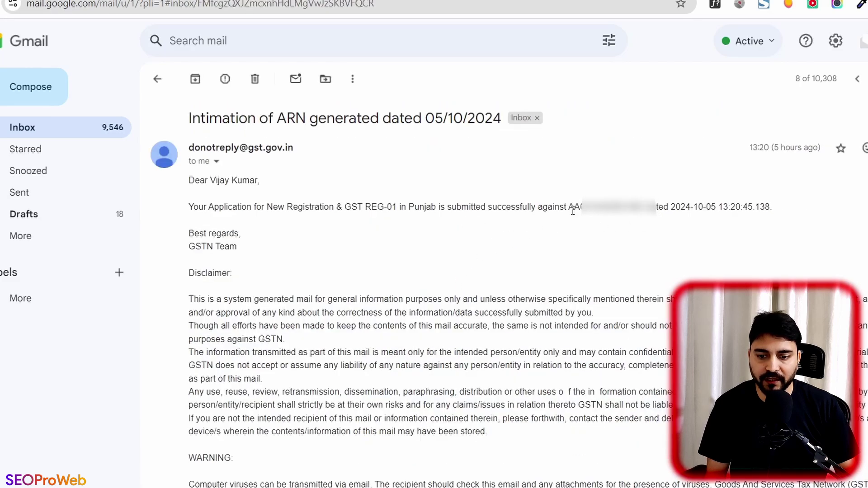
{"action": "left_click_drag", "start_coordinate": [572, 208], "coordinate": [644, 207]}
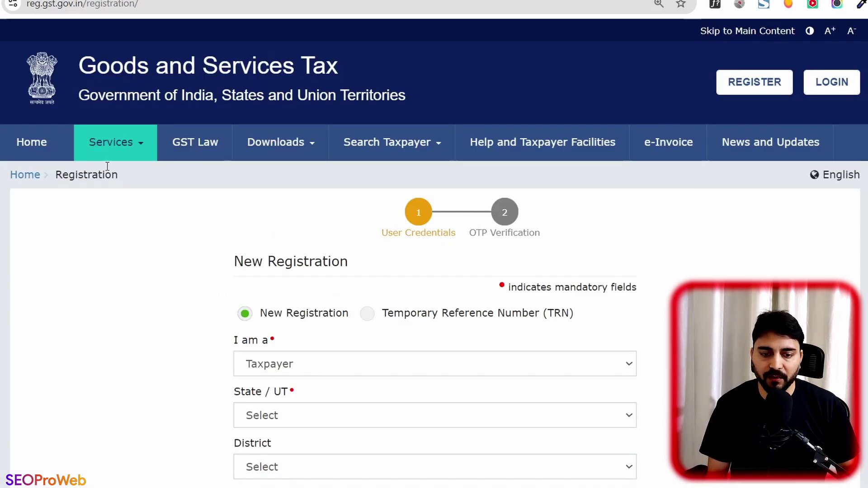
Step: Go to Track Application Status, paste the copied ARN, and enter the captcha
{"action": "mouse_move", "coordinate": [102, 156]}
{"action": "mouse_move", "coordinate": [39, 184]}
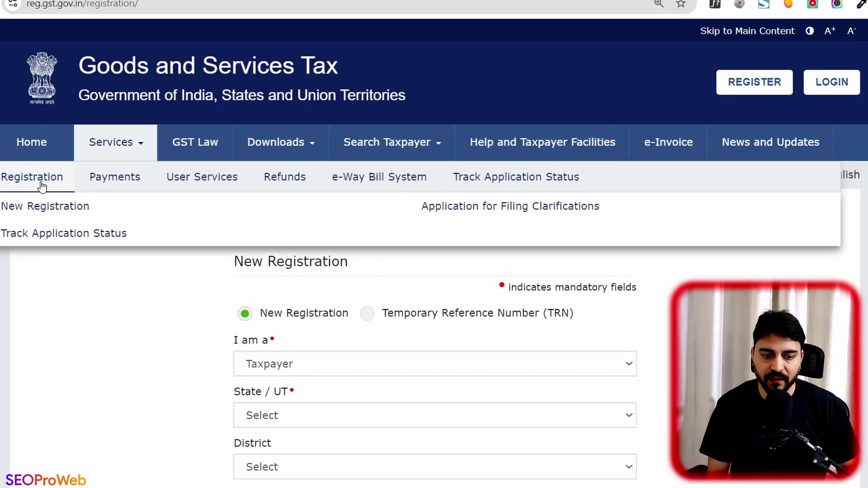
{"action": "left_click", "coordinate": [41, 234]}
{"action": "left_click", "coordinate": [519, 94]}
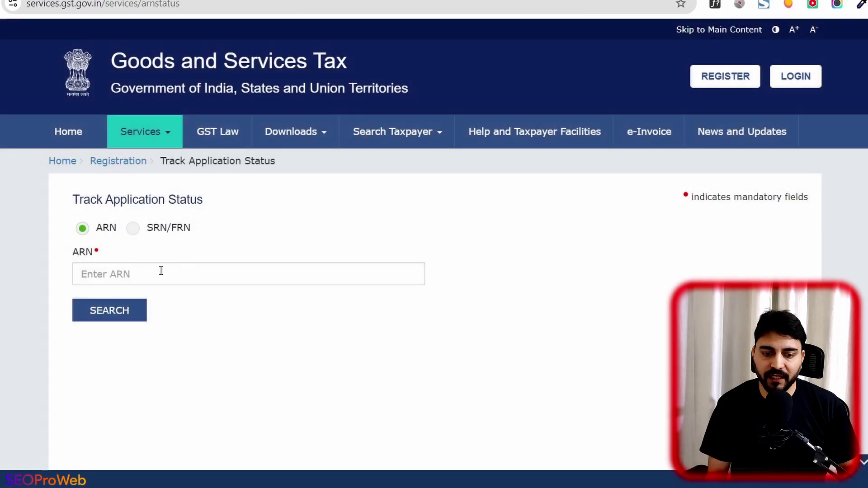
{"action": "left_click", "coordinate": [164, 272]}
{"action": "key", "text": "ctrl+v"}
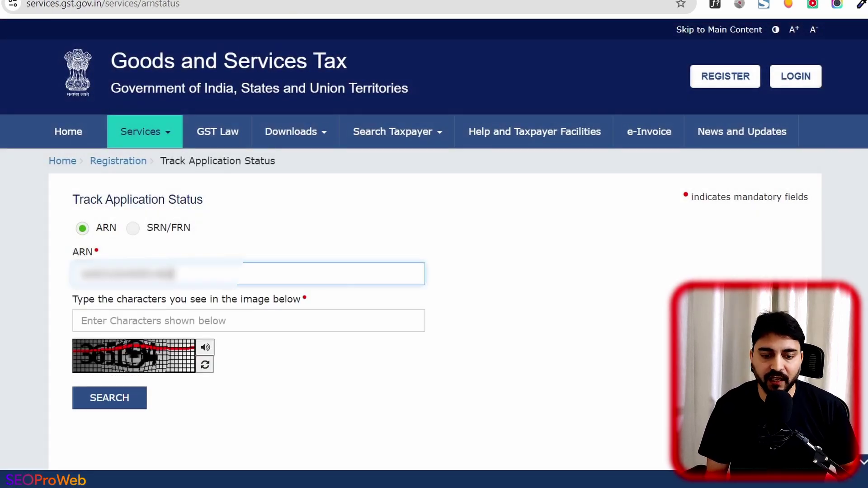
{"action": "left_click", "coordinate": [166, 318]}
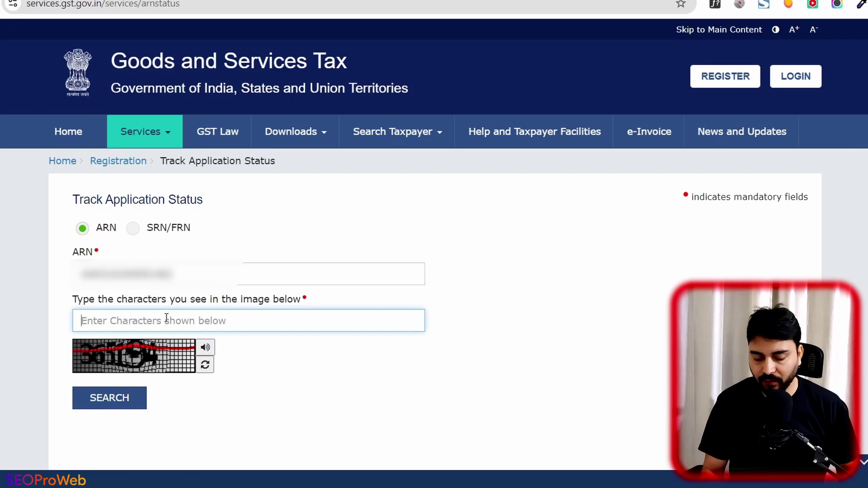
{"action": "type", "text": "36519"}
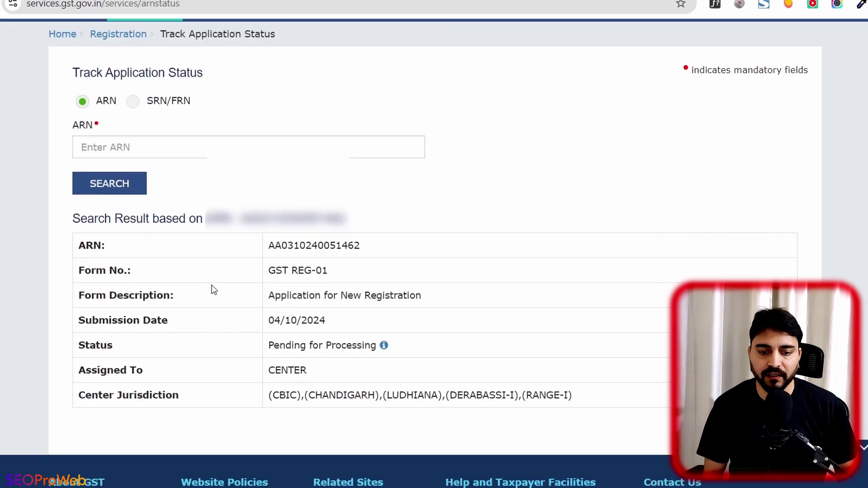
{"action": "scroll", "coordinate": [213, 291], "scroll_direction": "down", "scroll_amount": 1}
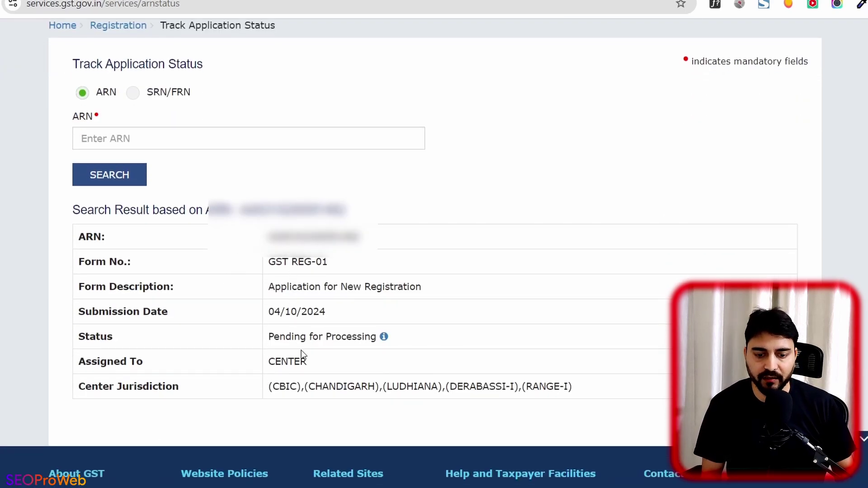
Step: Show the meaning of each application status, reviewing the Pending for Clarification entry
{"action": "left_click", "coordinate": [384, 337]}
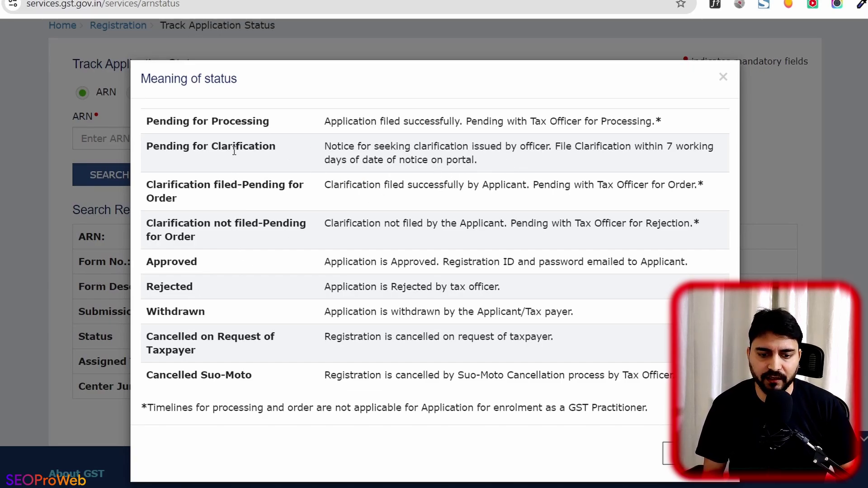
{"action": "left_click_drag", "start_coordinate": [202, 147], "coordinate": [276, 153]}
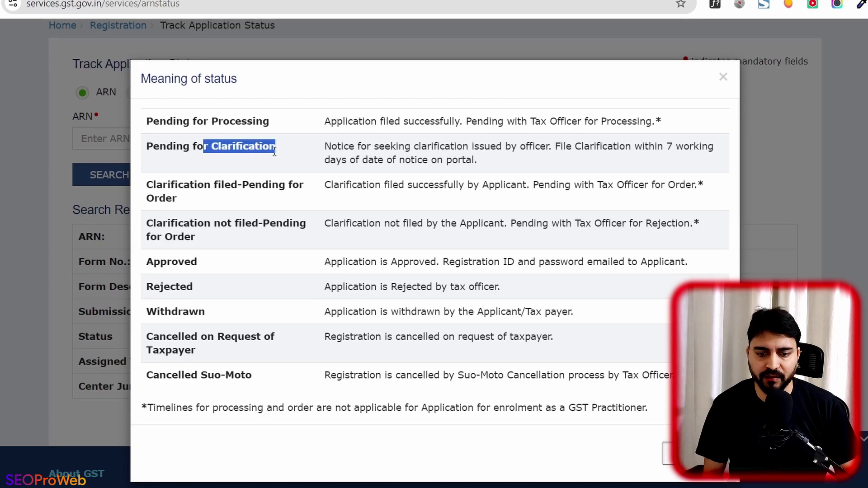
{"action": "left_click", "coordinate": [277, 153]}
{"action": "left_click_drag", "start_coordinate": [507, 171], "coordinate": [320, 144]}
{"action": "left_click", "coordinate": [377, 142]}
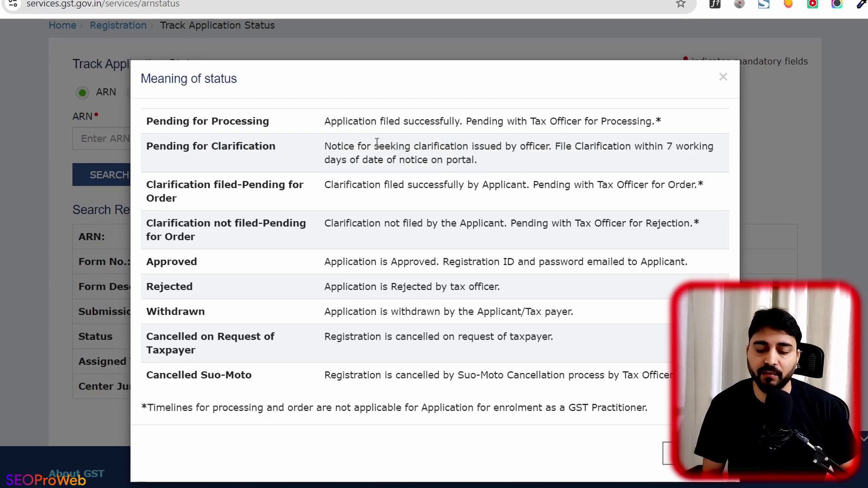